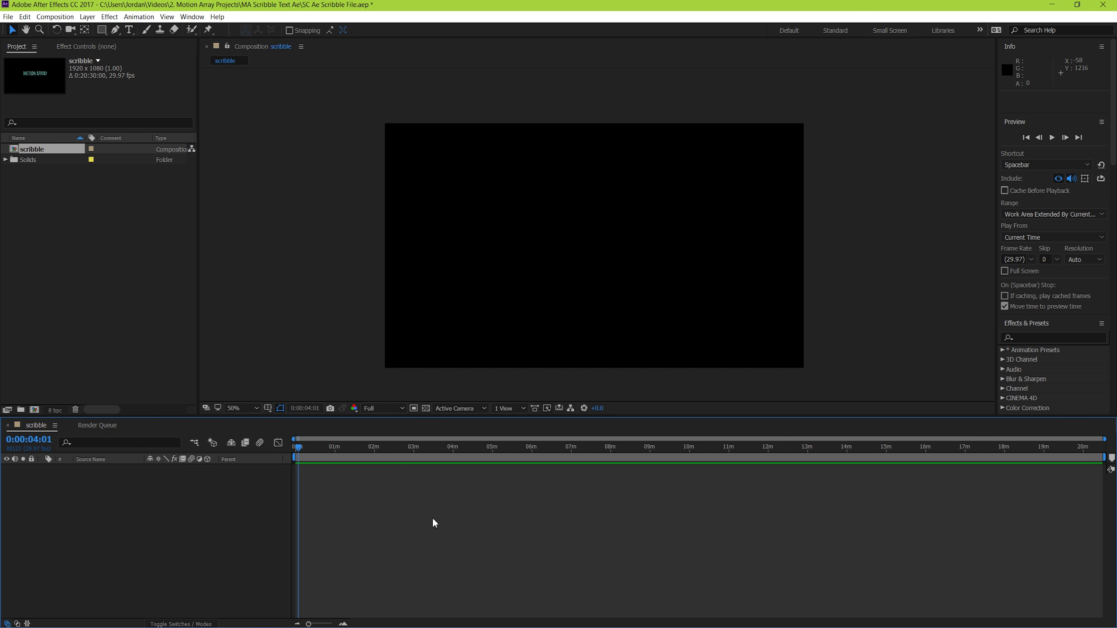
# - Create a paragraph text layer reading 'Motion Array' at 246 px font size
pyautogui.click(128, 30)
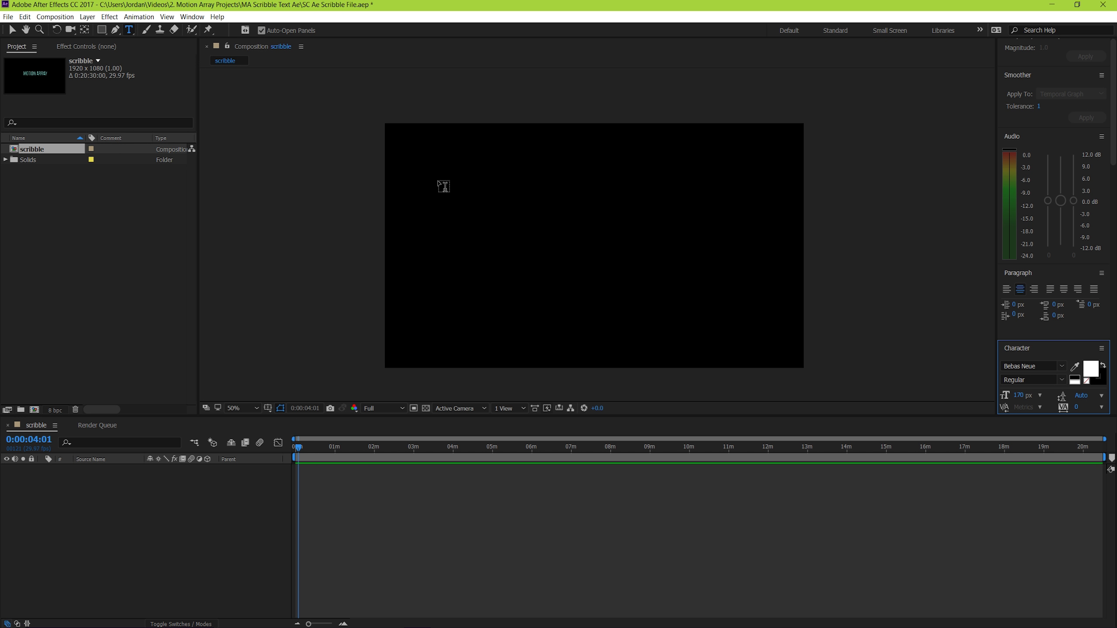
pyautogui.moveTo(440, 175); pyautogui.dragTo(756, 331)
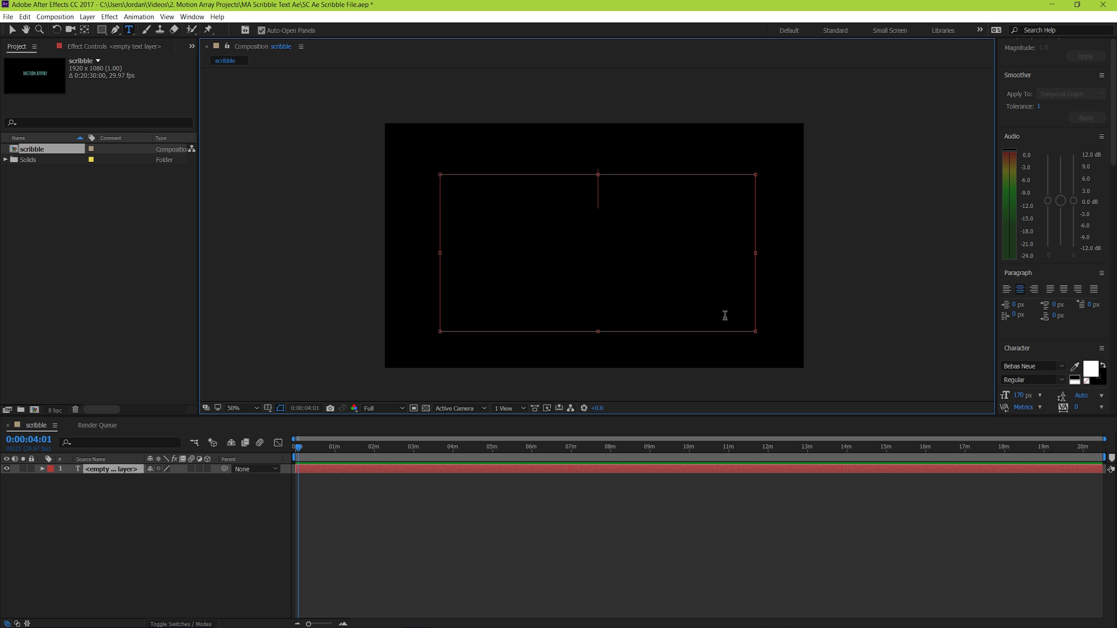
pyautogui.write('Motion Array')
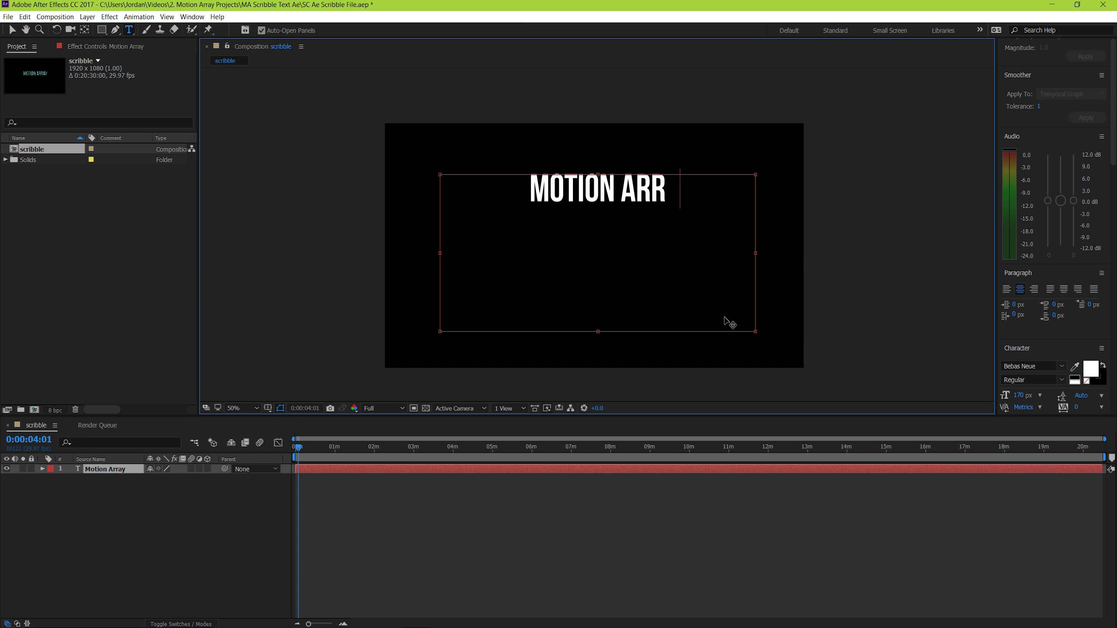
pyautogui.hotkey('ctrl', 'a')
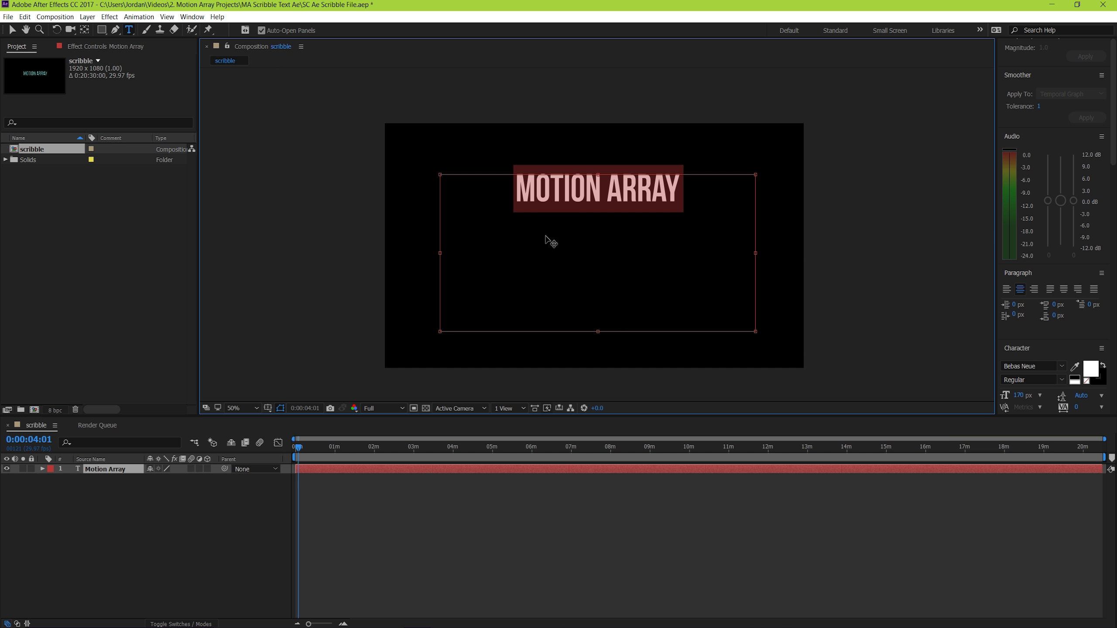
pyautogui.click(1021, 396)
pyautogui.moveTo(1021, 395); pyautogui.dragTo(1064, 397)
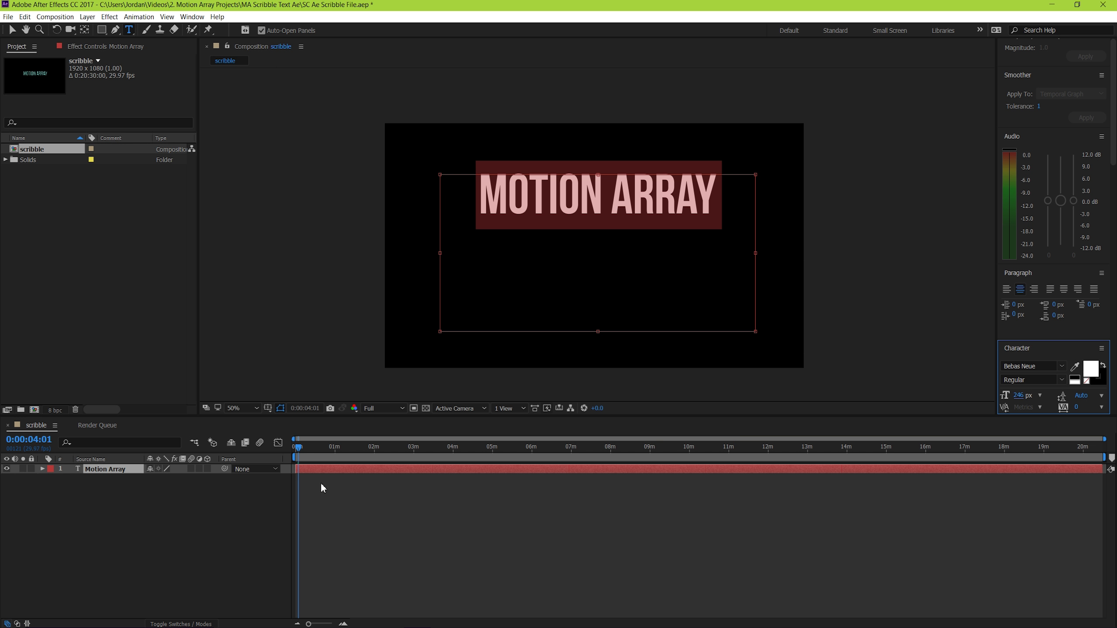
pyautogui.click(374, 562)
# - Move the Motion Array text down to the composition centre and reselect its layer
pyautogui.press('v')
pyautogui.moveTo(575, 198); pyautogui.dragTo(576, 244)
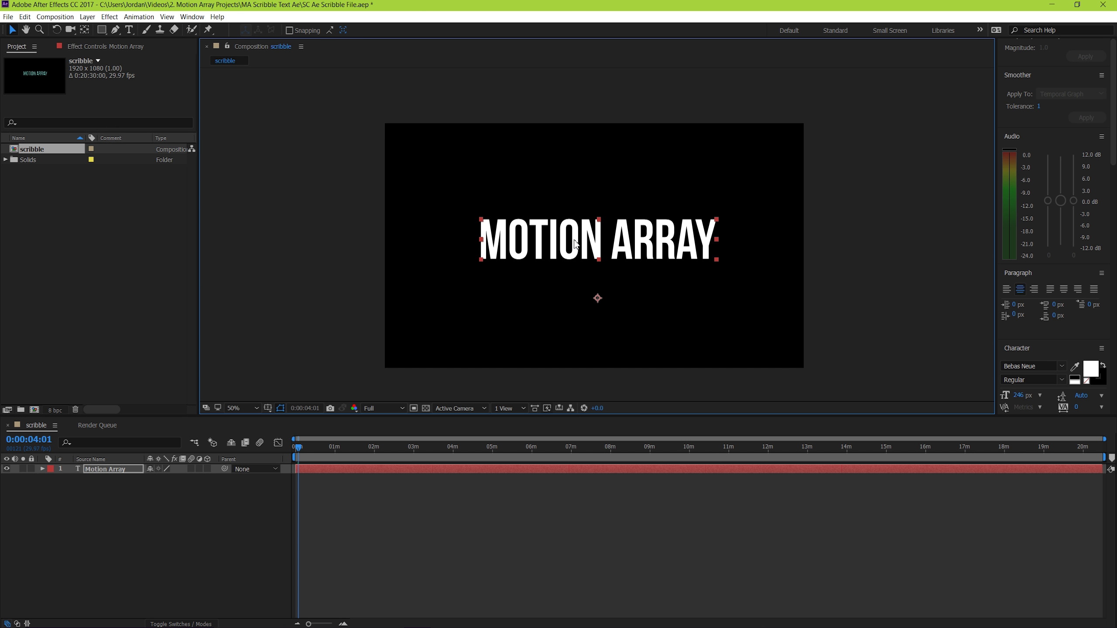
pyautogui.click(332, 526)
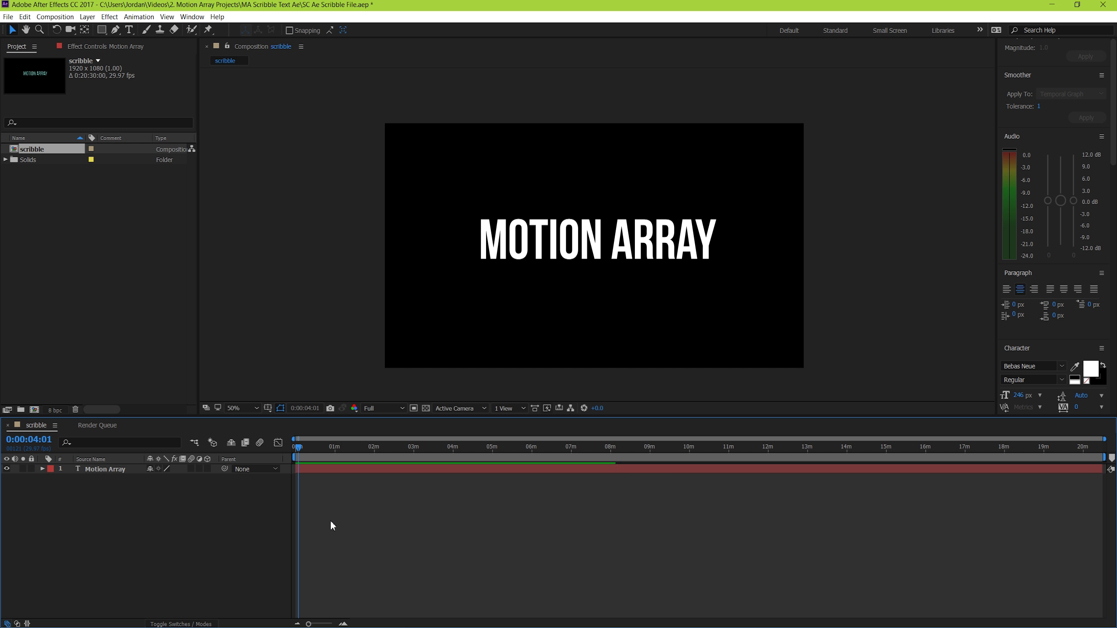
pyautogui.click(311, 471)
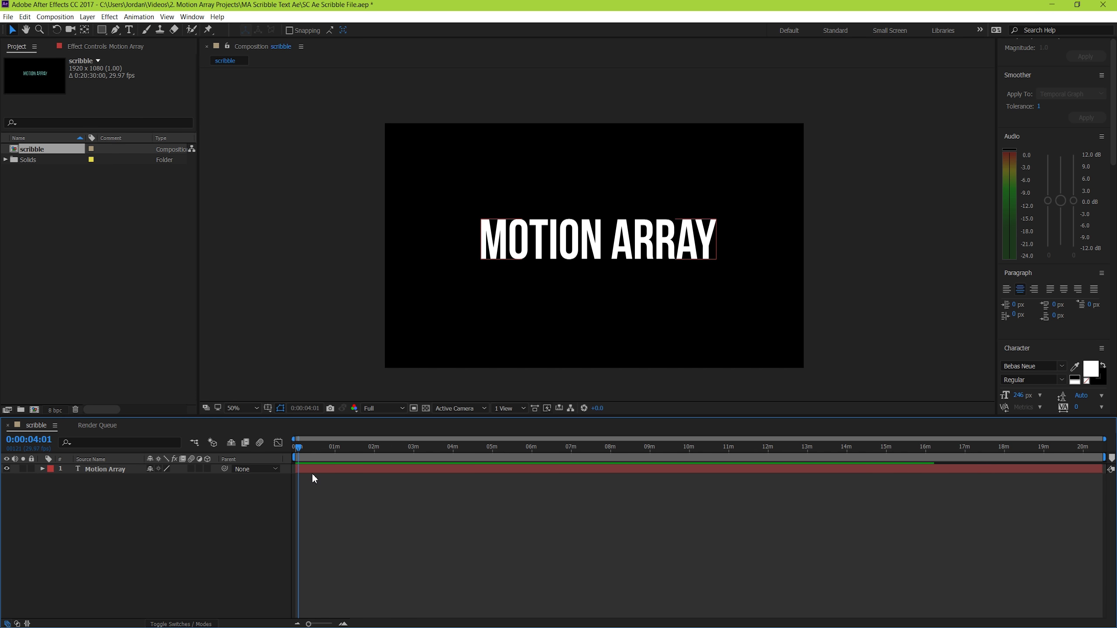
# - Create masks from the Motion Array text layer, then zoom the viewer out to 50%
pyautogui.rightClick(308, 467)
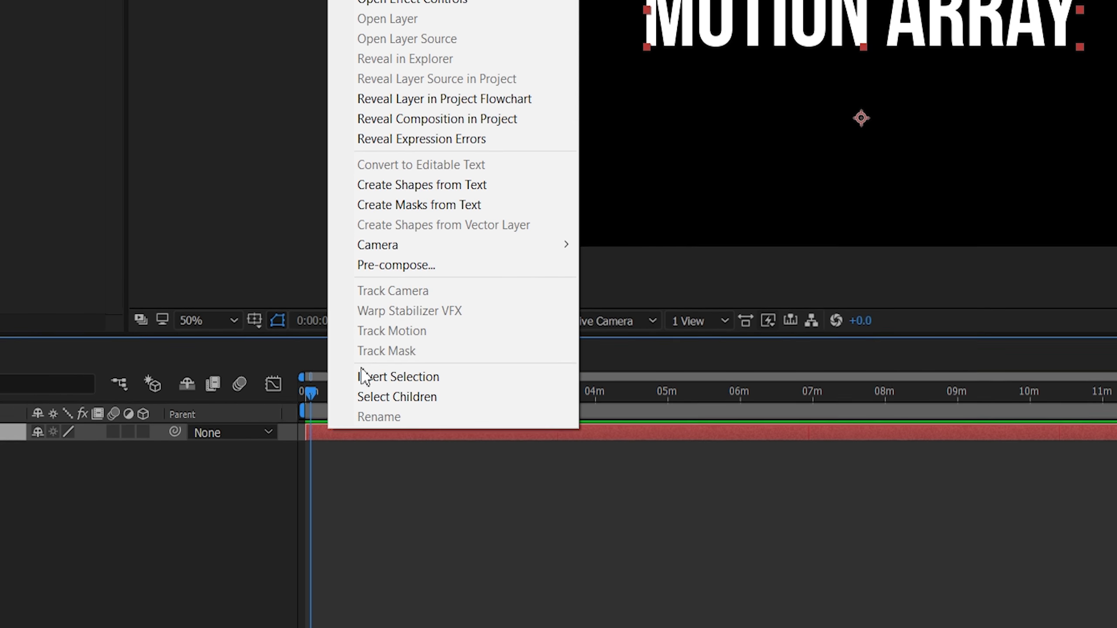
pyautogui.click(352, 276)
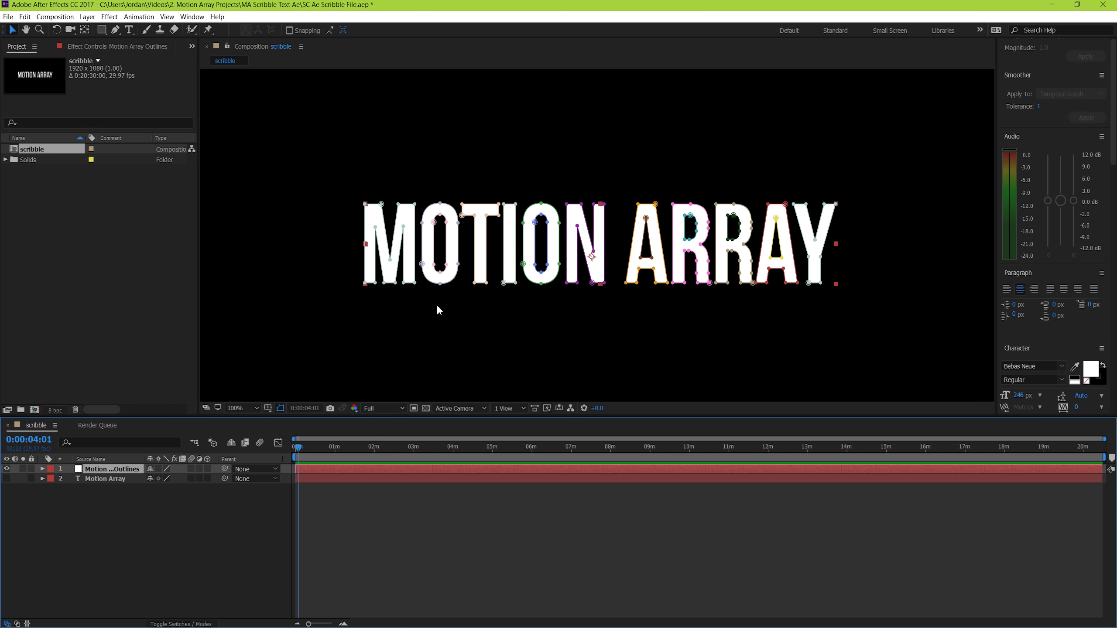
pyautogui.press(',')
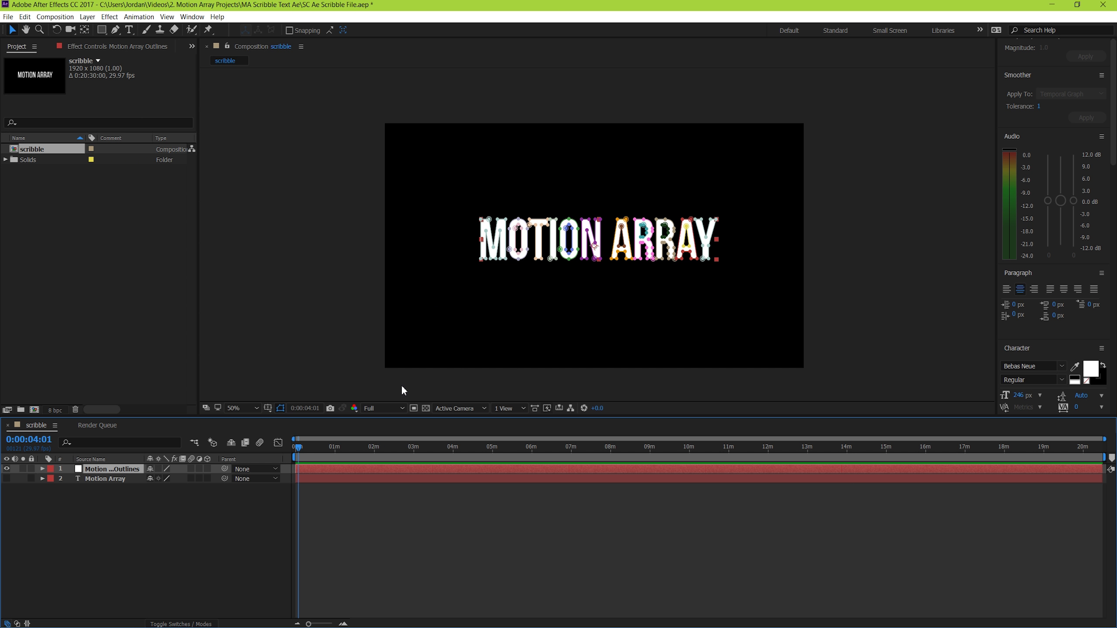
# - Browse the Generate effects group to locate the Scribble effect
pyautogui.scroll(10, 1078, 285)
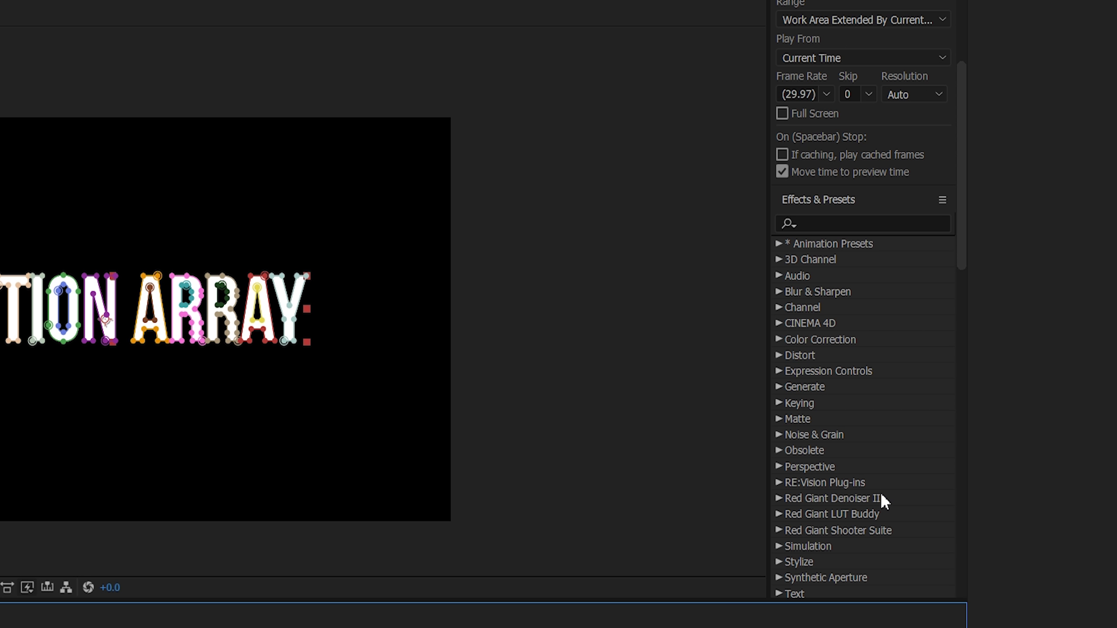
pyautogui.scroll(-2, 836, 440)
pyautogui.click(779, 386)
pyautogui.scroll(-5, 802, 434)
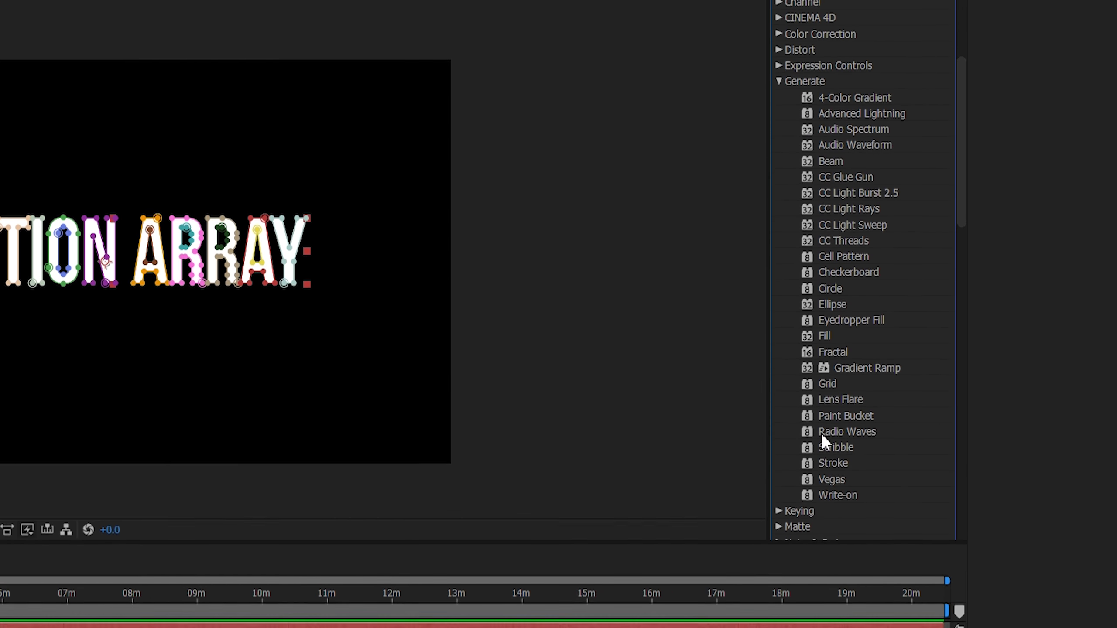
pyautogui.click(835, 505)
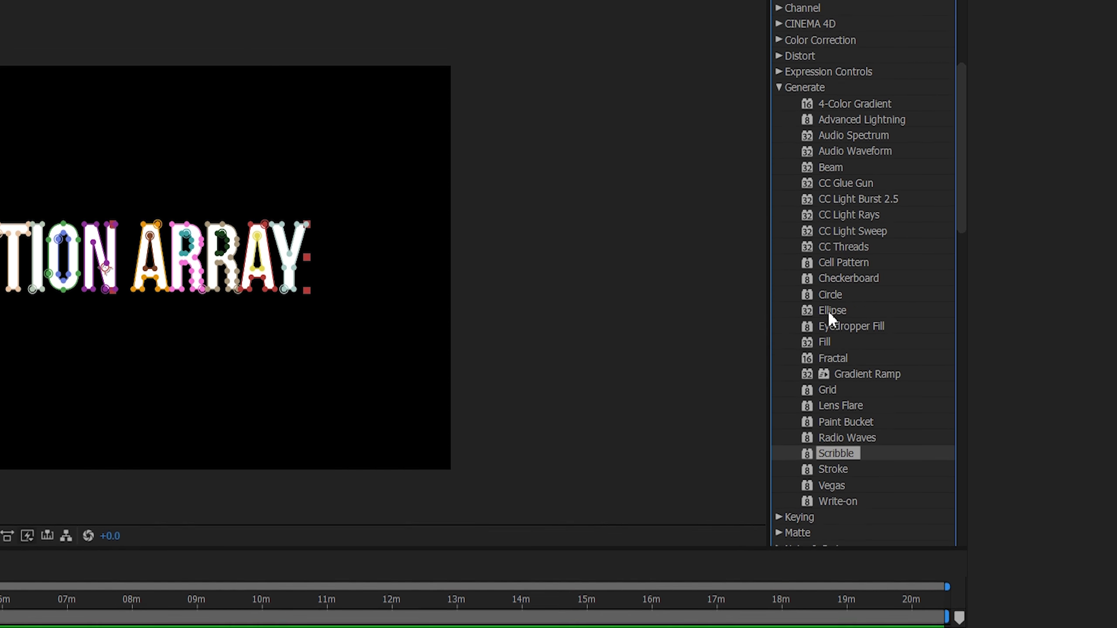
pyautogui.scroll(5, 829, 312)
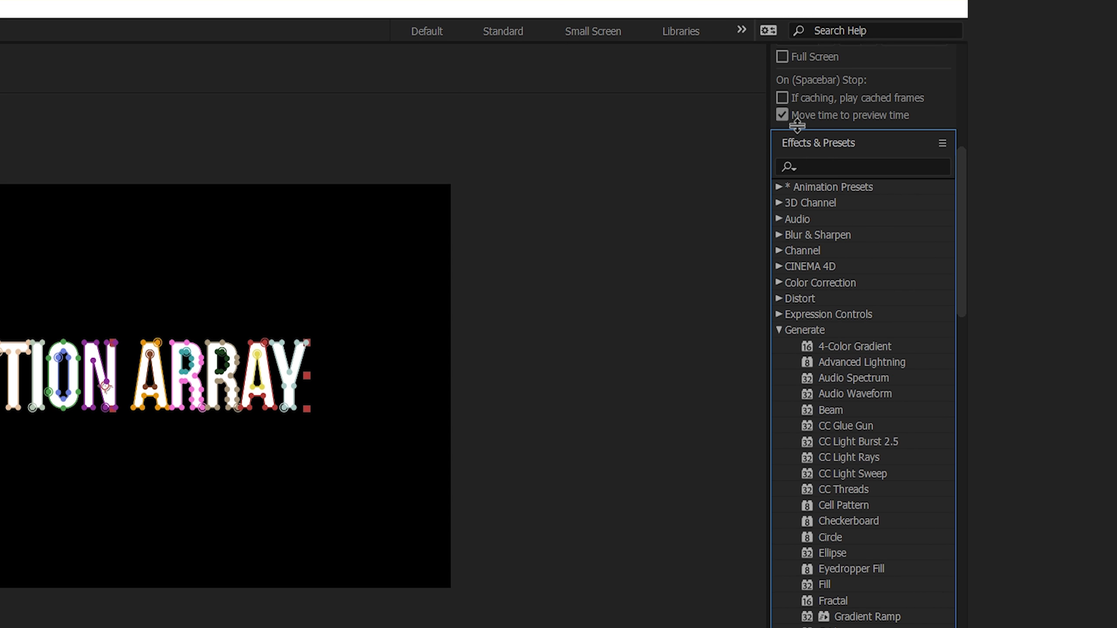
# - Search effects for 'scribble' and apply Scribble to the Motion Array Outlines layer
pyautogui.click(829, 167)
pyautogui.write('scribble')
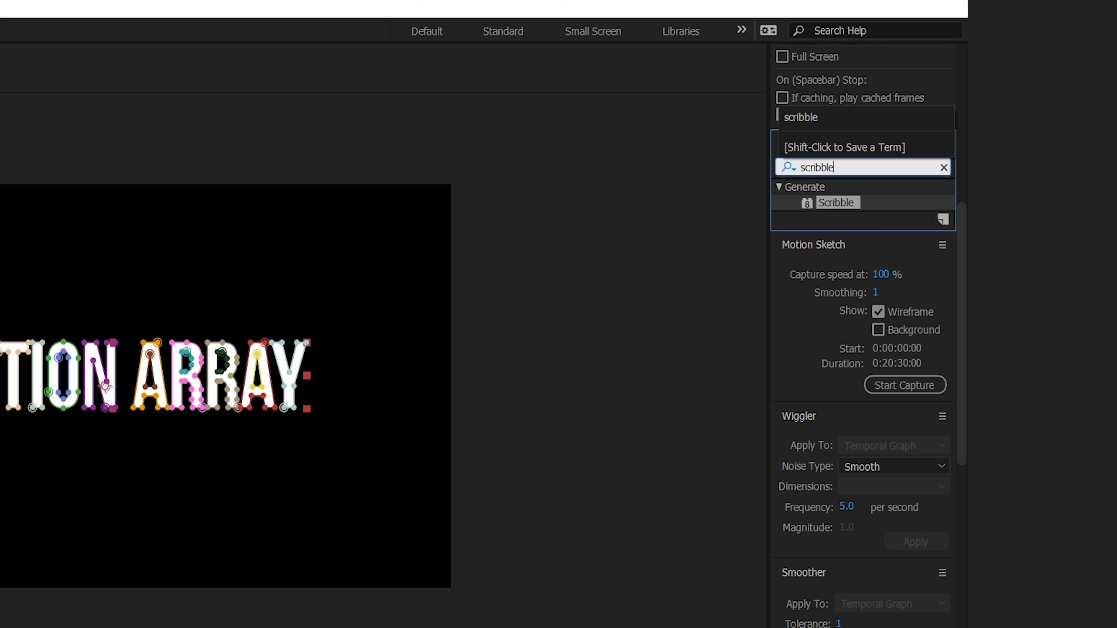
pyautogui.moveTo(836, 203)
pyautogui.mouseDown()
pyautogui.moveTo(809, 273)
pyautogui.moveTo(434, 482)
pyautogui.moveTo(433, 469)
pyautogui.mouseUp()
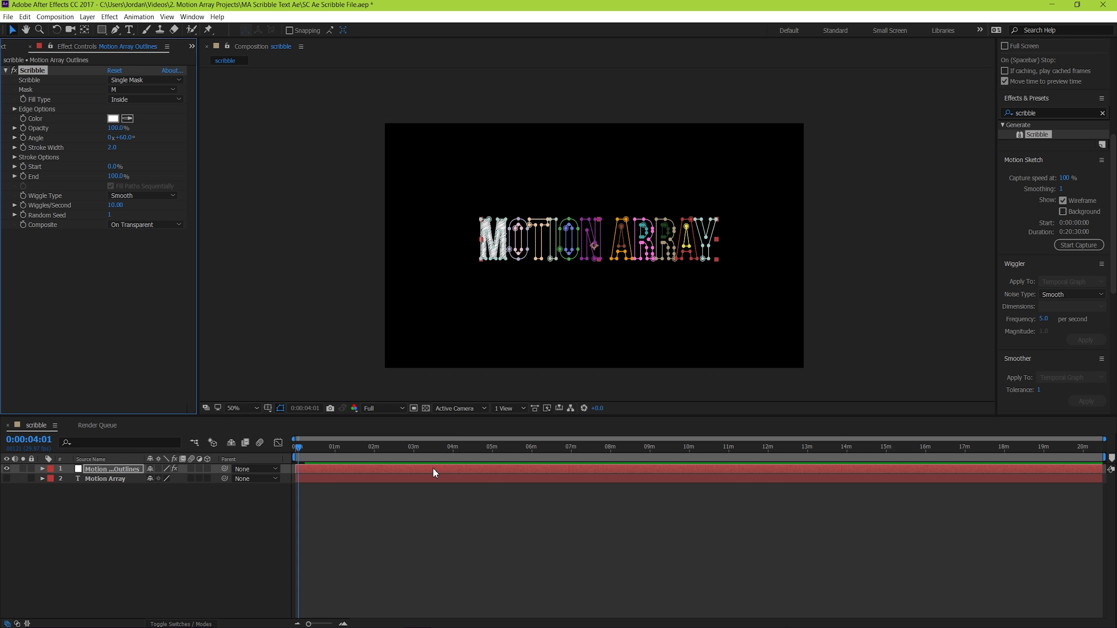
pyautogui.click(418, 525)
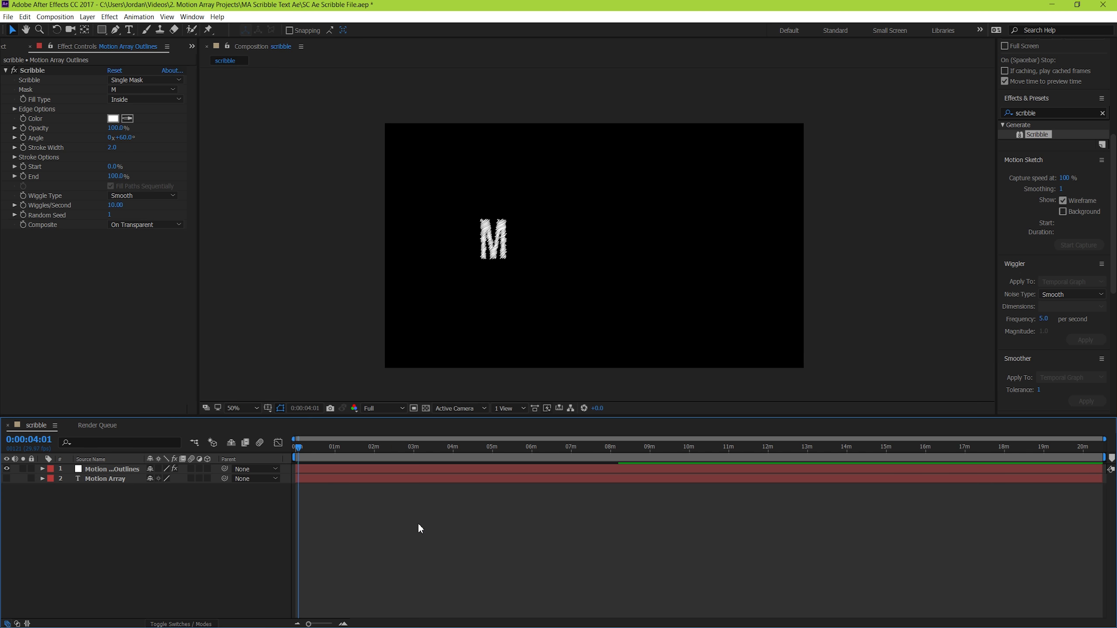
# - Try the t and a letter masks in Scribble's Mask setting, then return to M
pyautogui.click(309, 472)
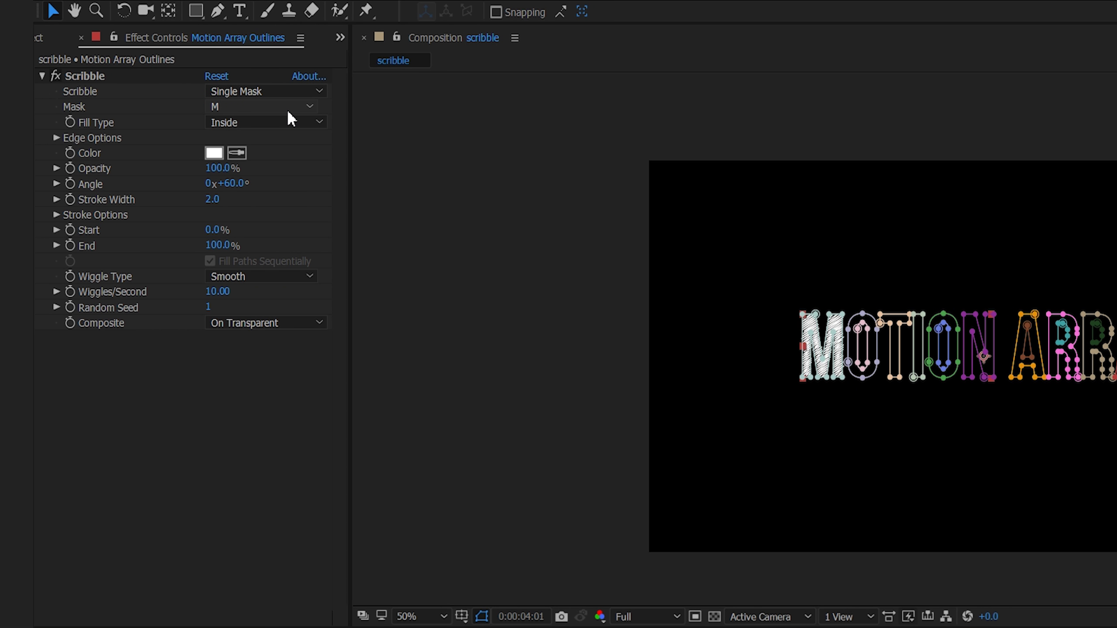
pyautogui.click(288, 112)
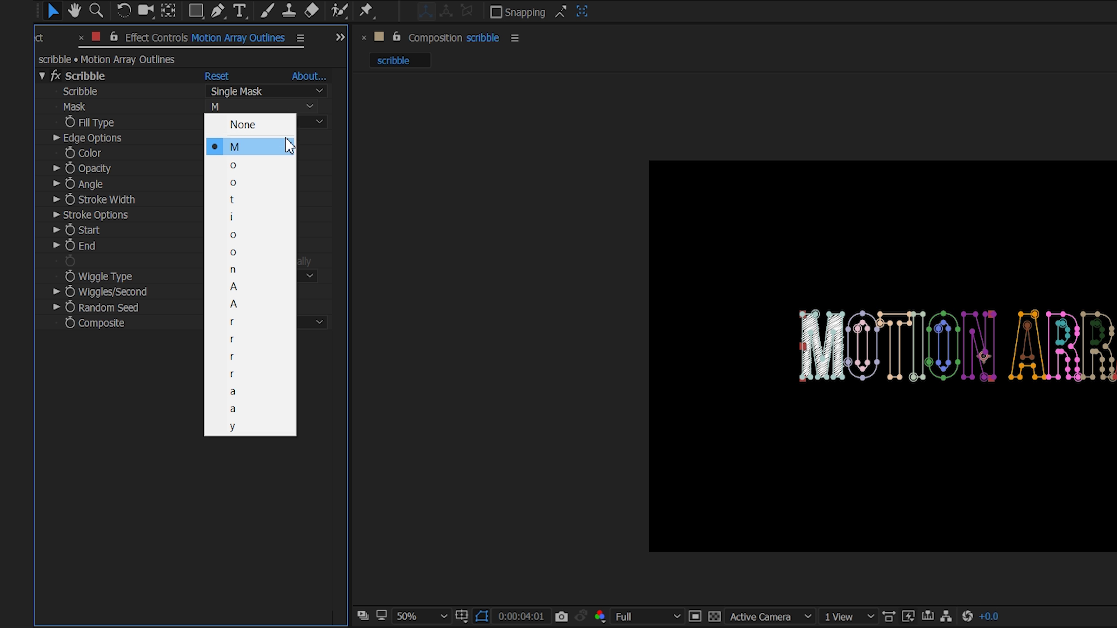
pyautogui.click(261, 202)
pyautogui.click(286, 111)
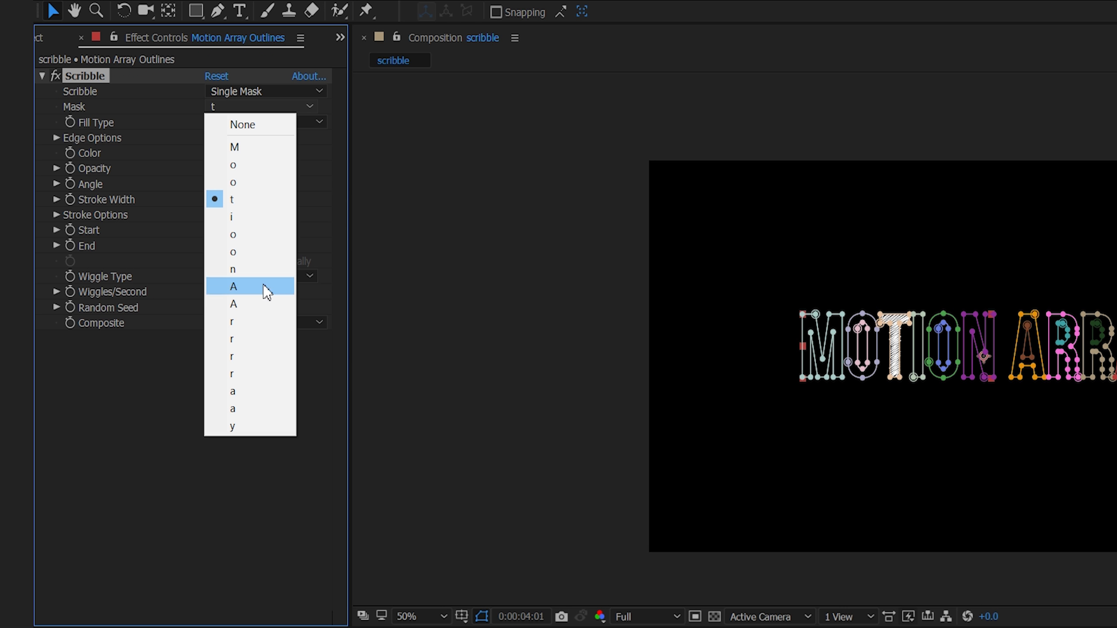
pyautogui.click(252, 392)
pyautogui.click(302, 123)
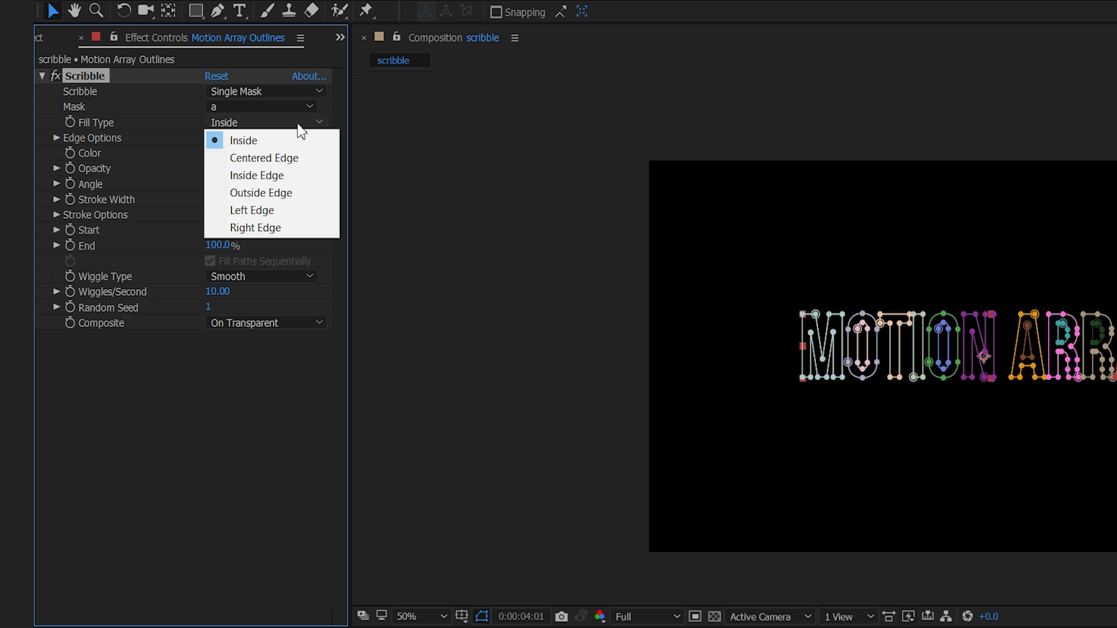
pyautogui.click(305, 106)
pyautogui.click(259, 150)
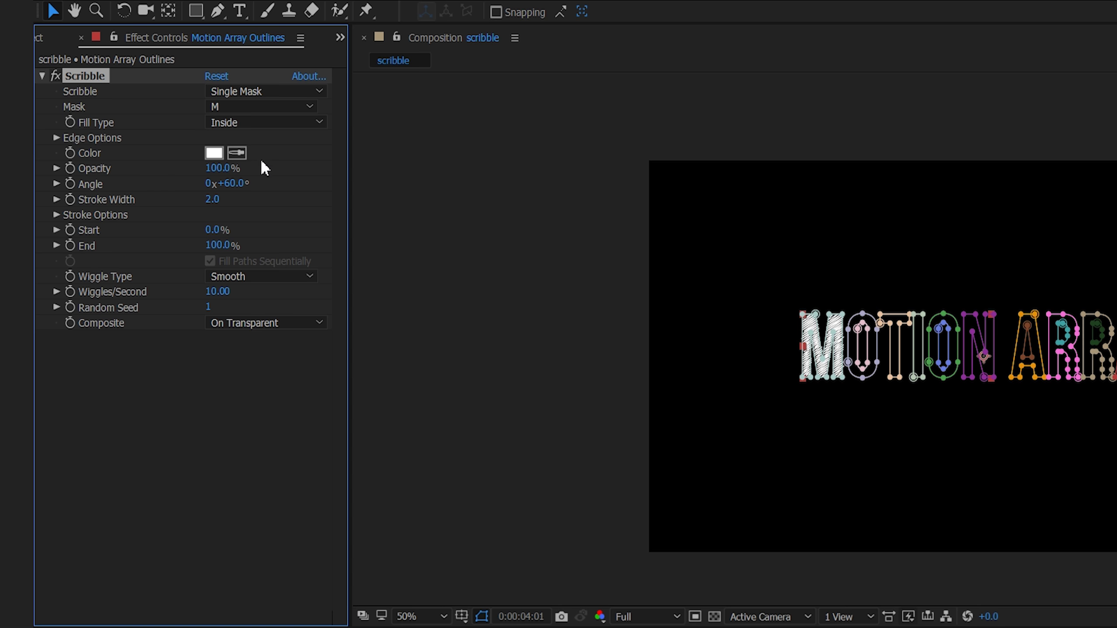
# - Set Scribble to All Masks so every letter gets scribbled
pyautogui.click(311, 92)
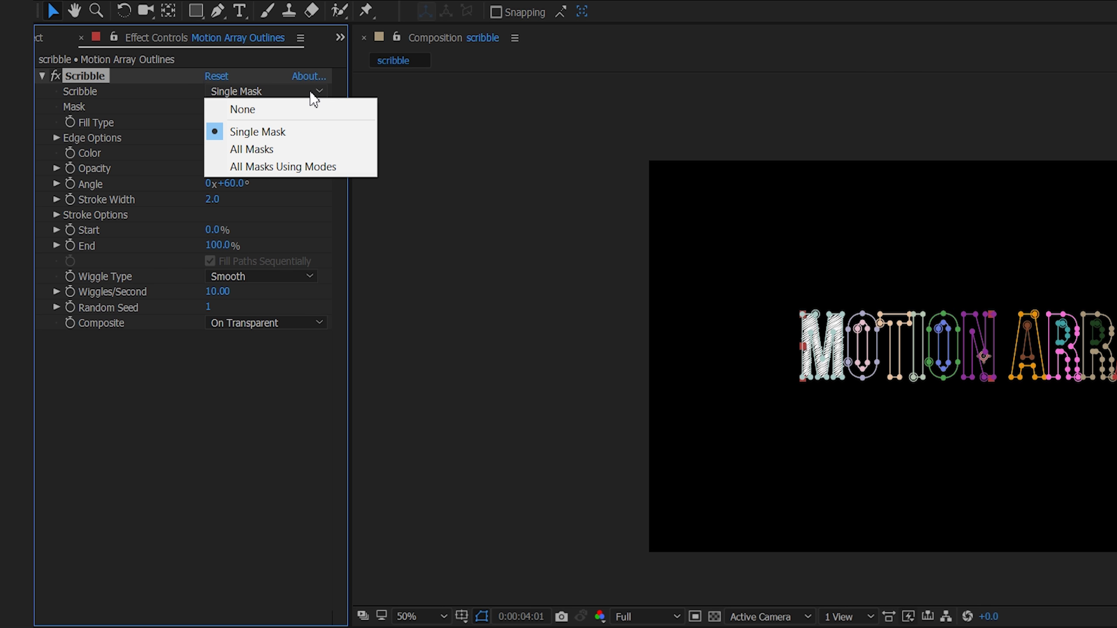
pyautogui.click(307, 147)
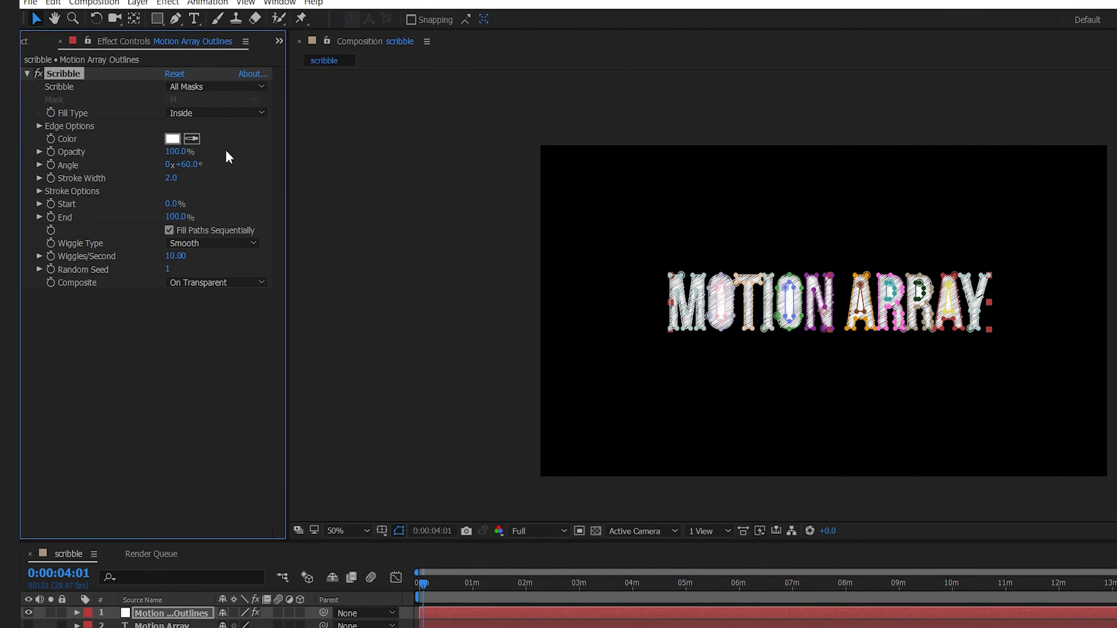
pyautogui.click(621, 627)
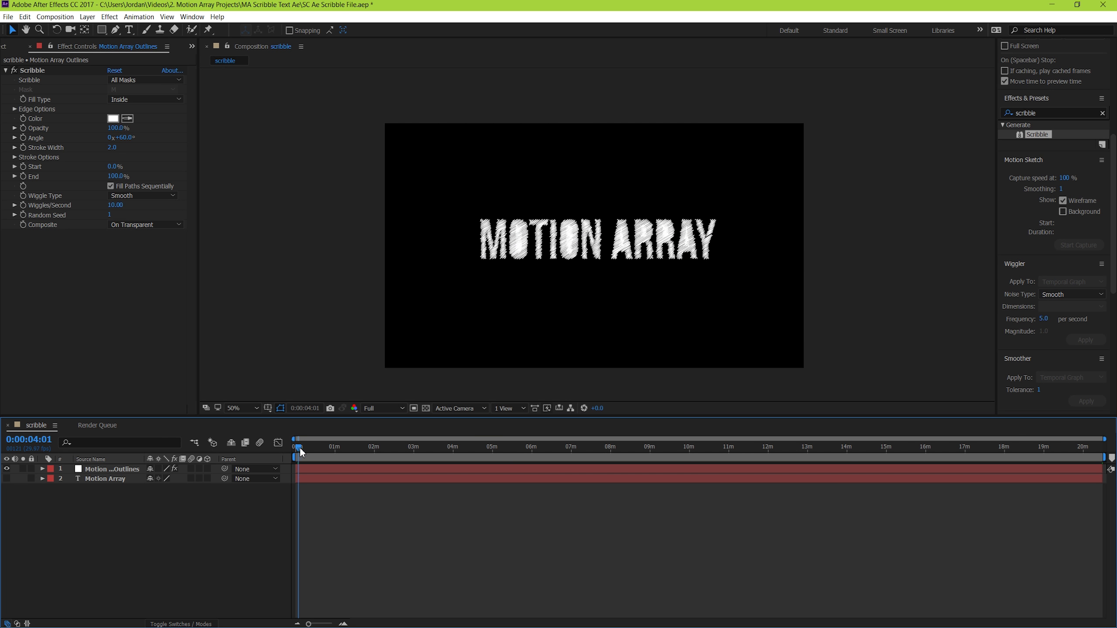
# - Preview the jittering scribble animation, stop it, and bring up Scribble's Composite options
pyautogui.press('space')
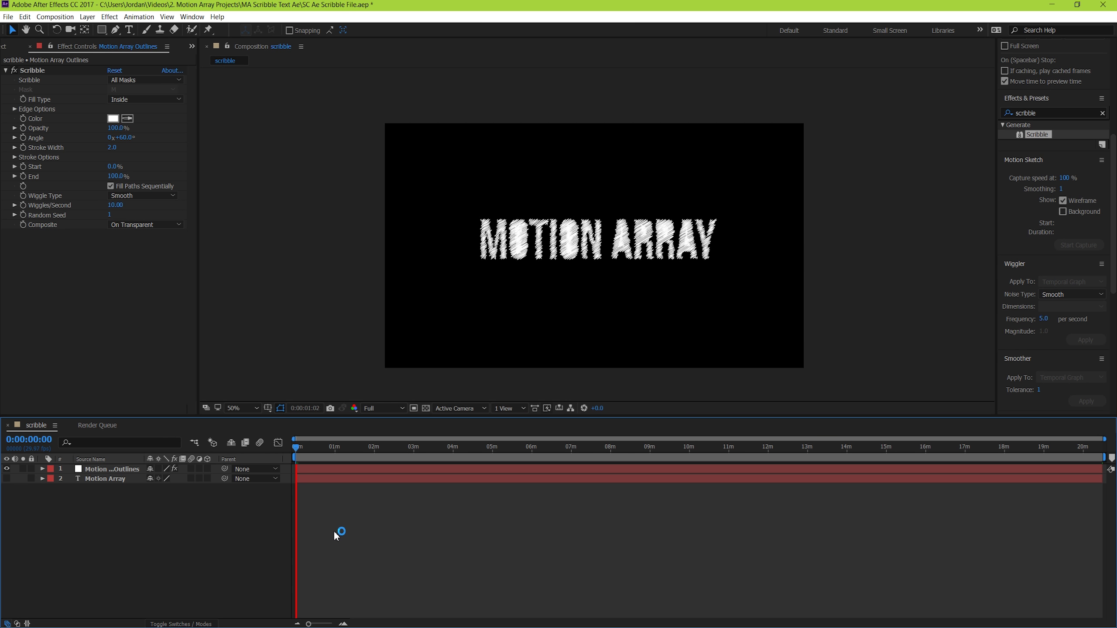
pyautogui.click(293, 448)
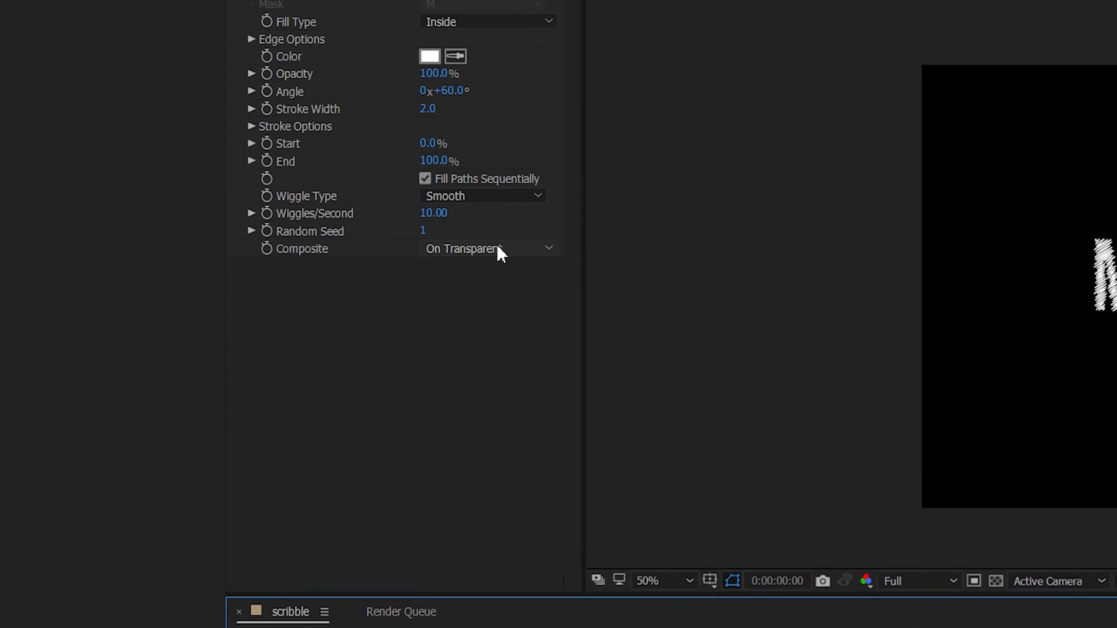
pyautogui.click(151, 223)
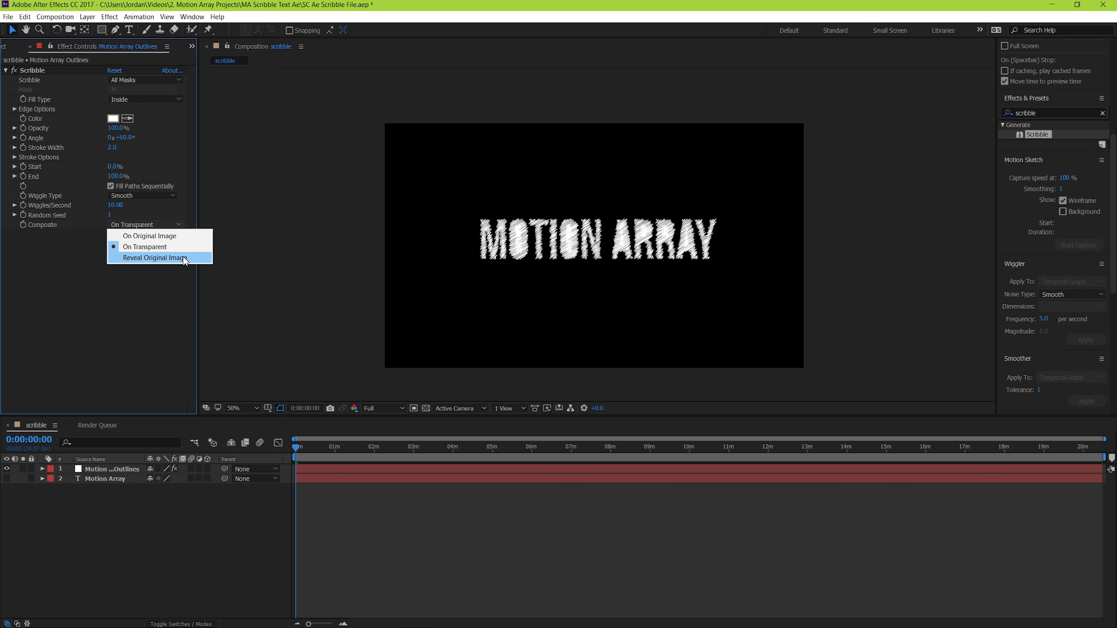
# - Try Reveal Original Image at full magnification, then set Scribble's Composite to On Transparent
pyautogui.click(185, 259)
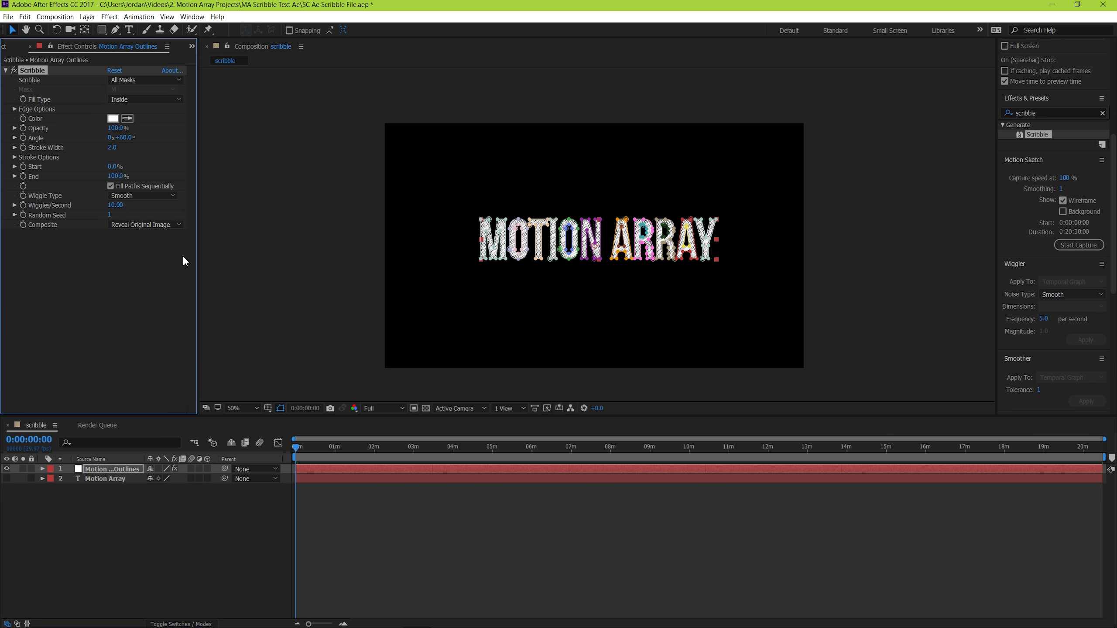
pyautogui.click(412, 582)
pyautogui.press('.')
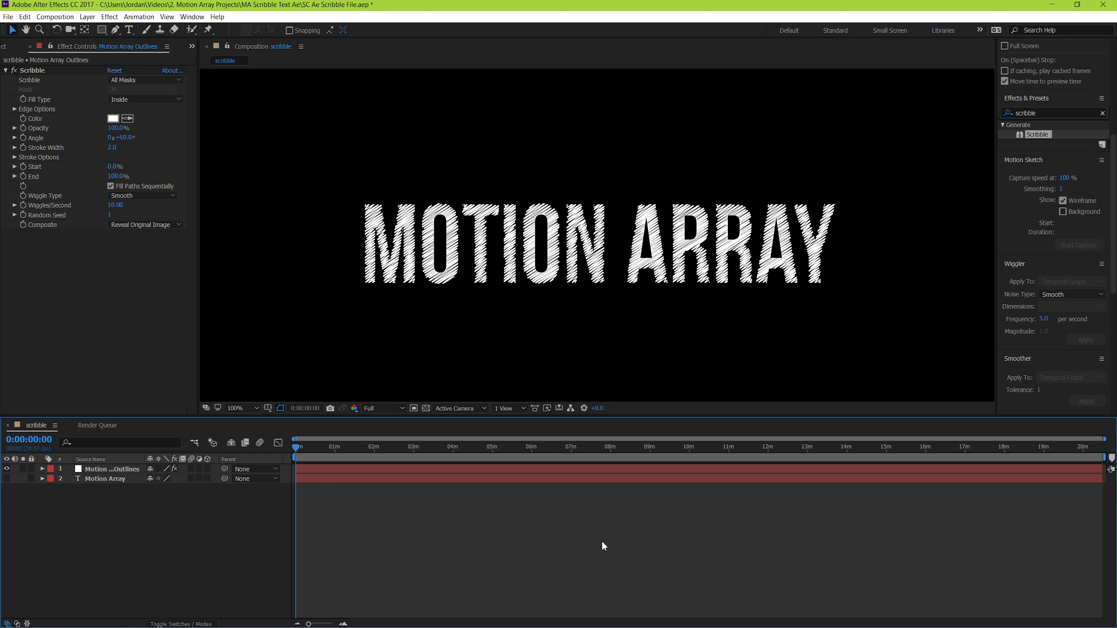
pyautogui.click(167, 225)
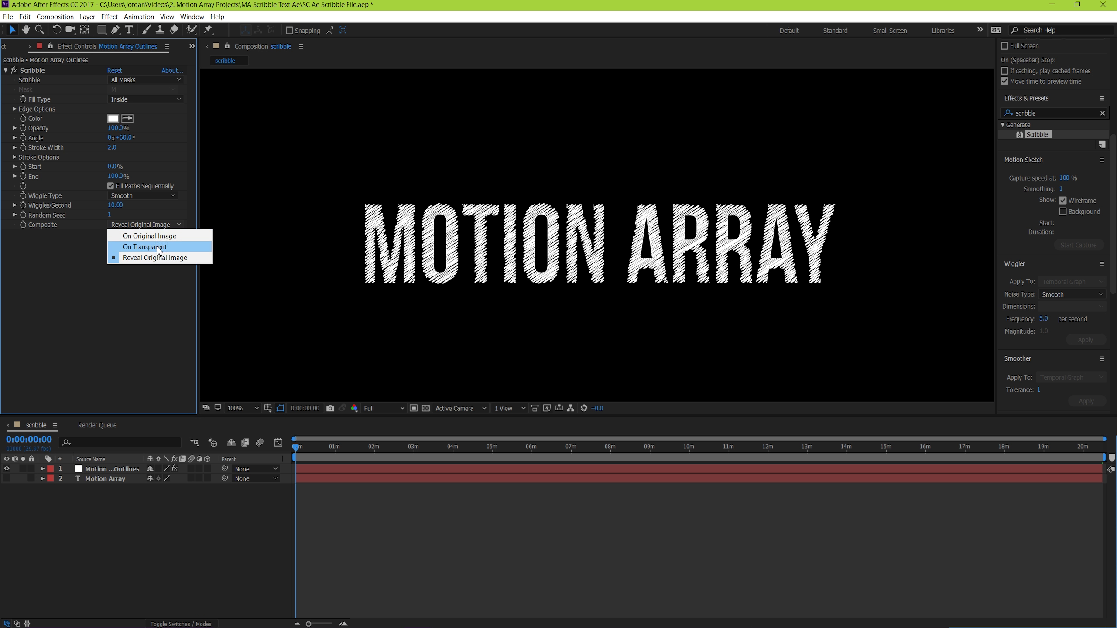
pyautogui.click(136, 244)
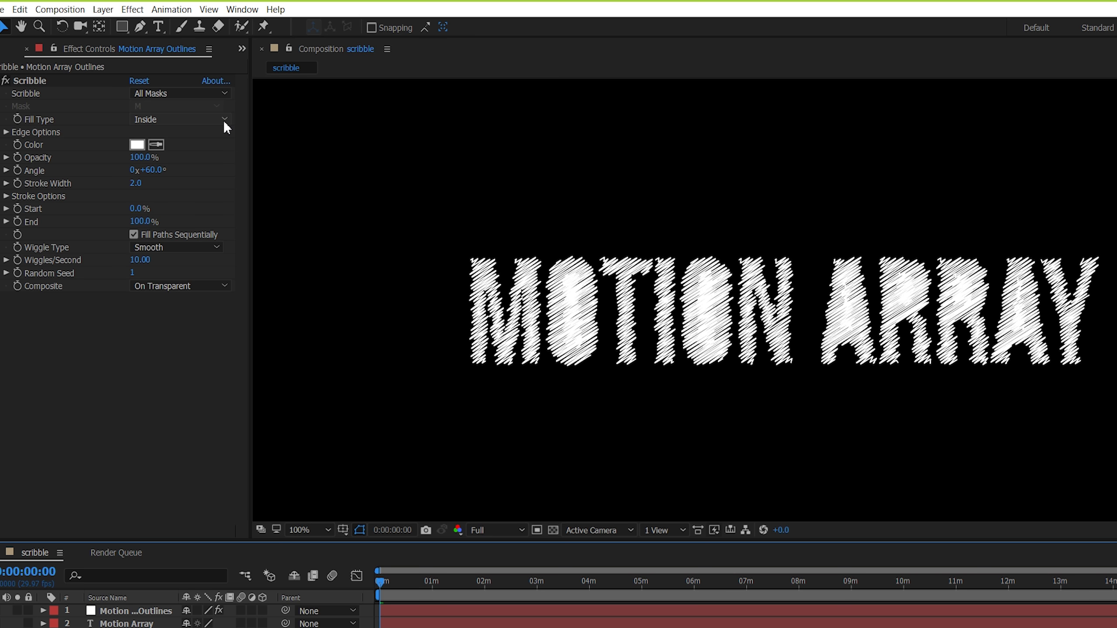
# - Try the Centered Edge, Inside Edge and Outside Edge scribble fill types
pyautogui.click(223, 120)
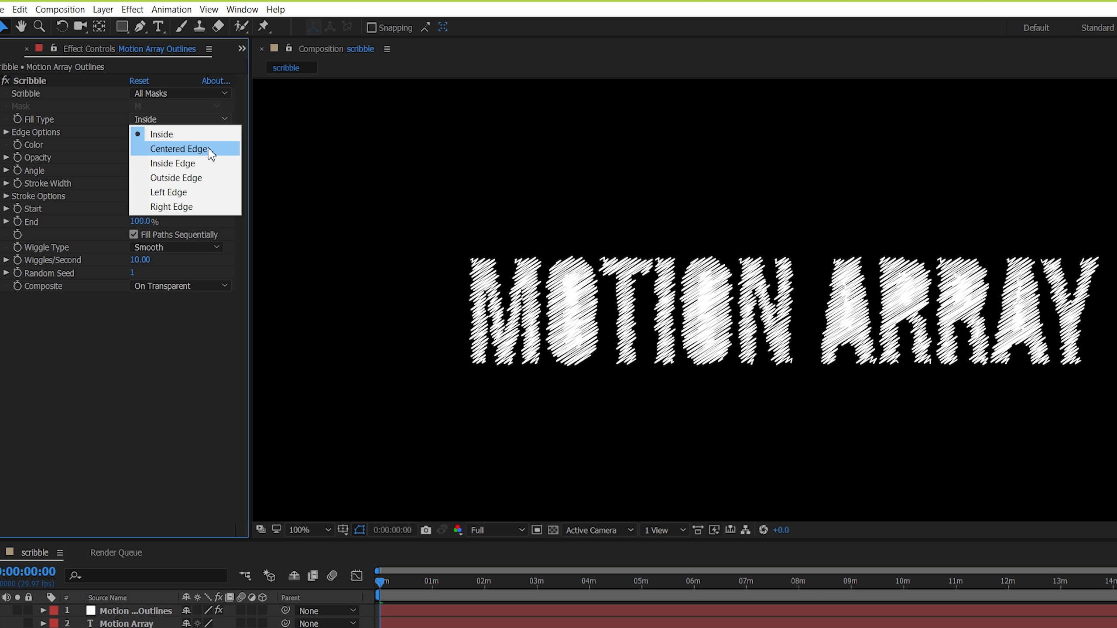
pyautogui.click(212, 149)
pyautogui.click(217, 115)
pyautogui.click(217, 163)
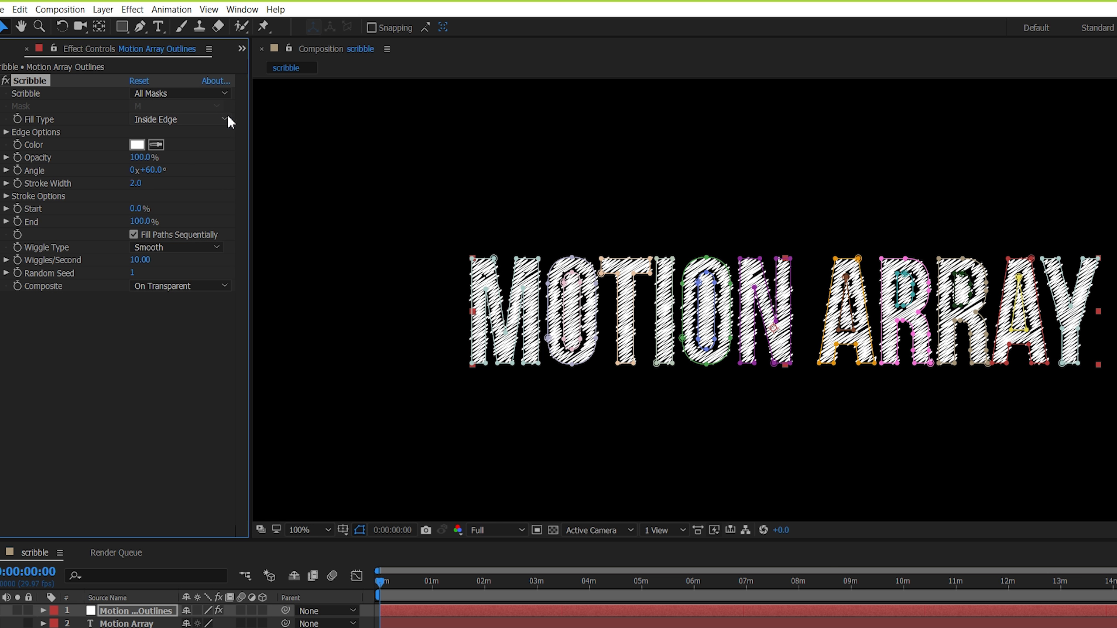
pyautogui.click(225, 117)
pyautogui.click(194, 178)
# - Compare Left Edge and Right Edge fill types, settling on Left Edge
pyautogui.click(219, 119)
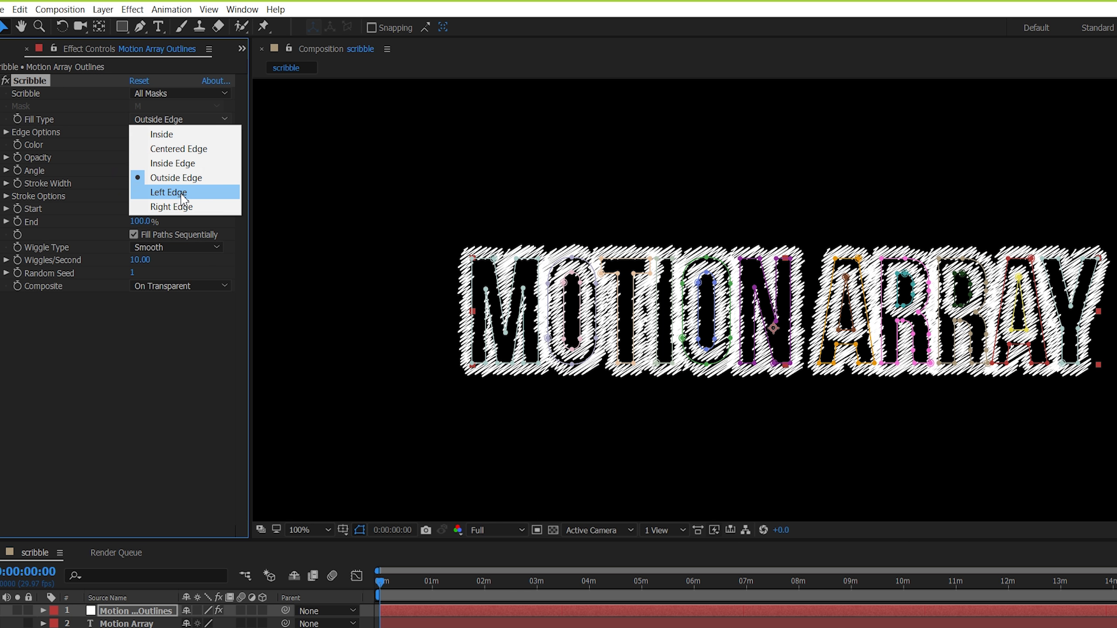
pyautogui.click(203, 193)
pyautogui.click(222, 120)
pyautogui.click(183, 206)
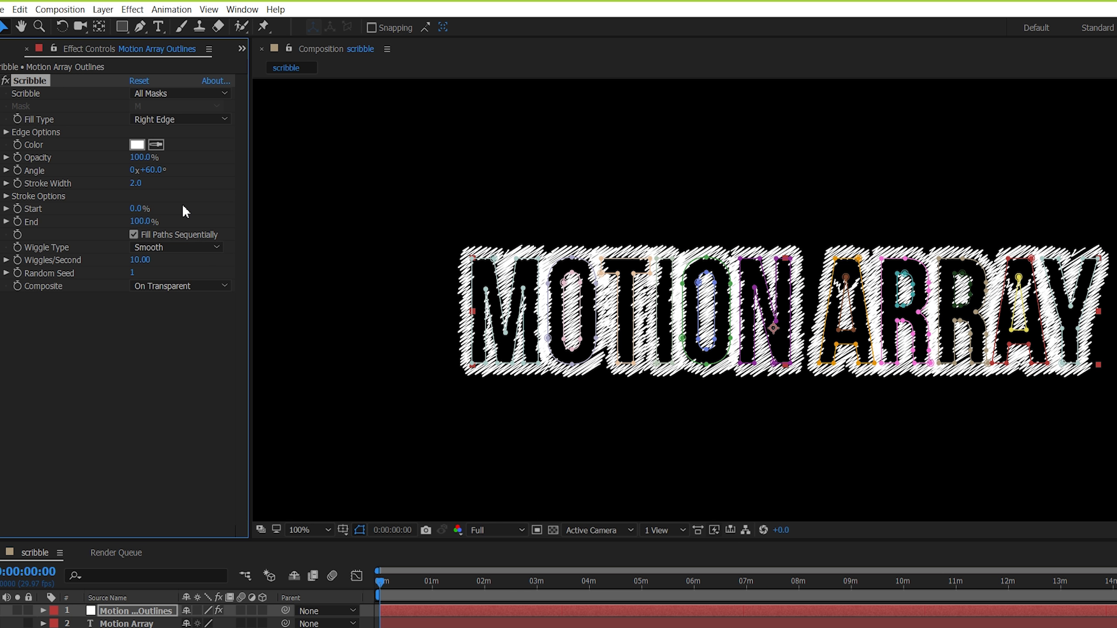
pyautogui.click(189, 119)
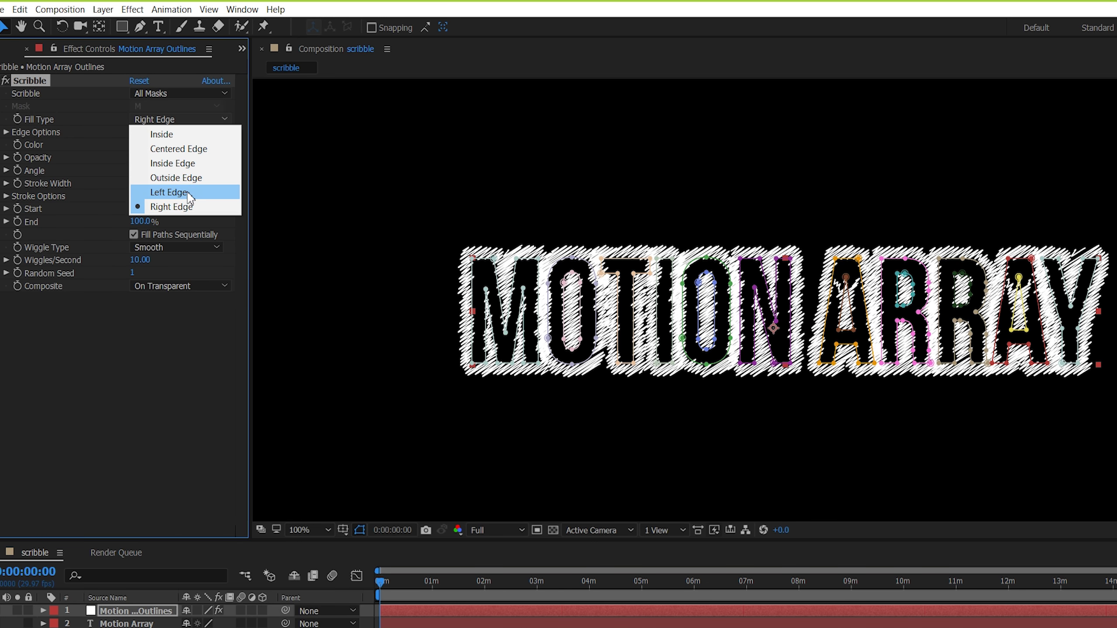
pyautogui.click(203, 190)
pyautogui.press('F2')
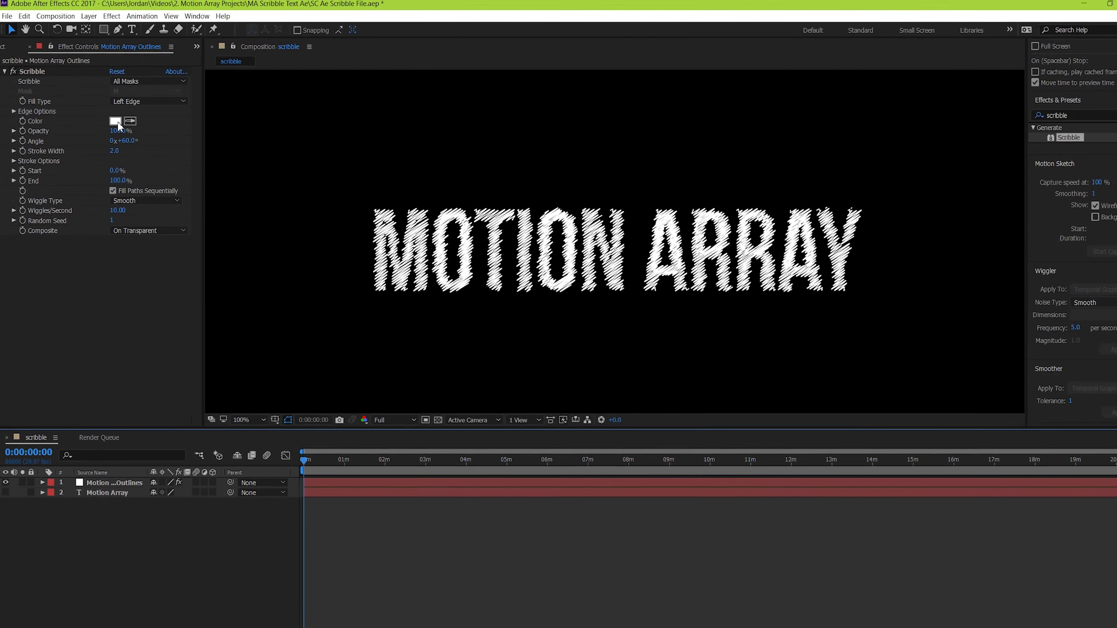
# - Make the Scribble colour light cyan and set Composite to Reveal Original Image
pyautogui.click(137, 145)
pyautogui.click(92, 63)
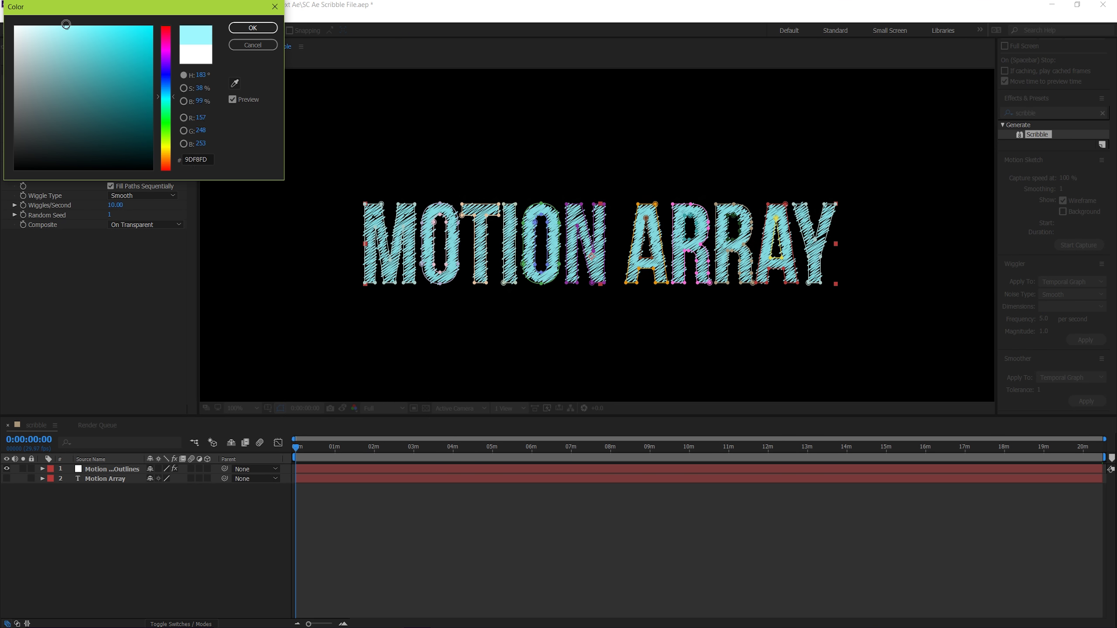
pyautogui.click(252, 27)
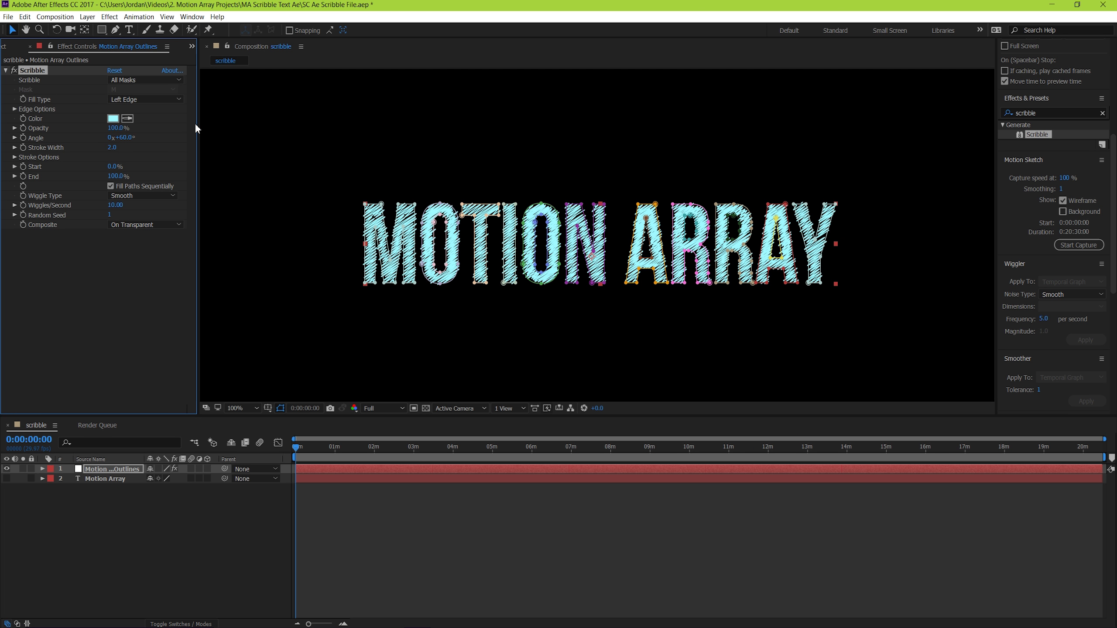
pyautogui.click(148, 225)
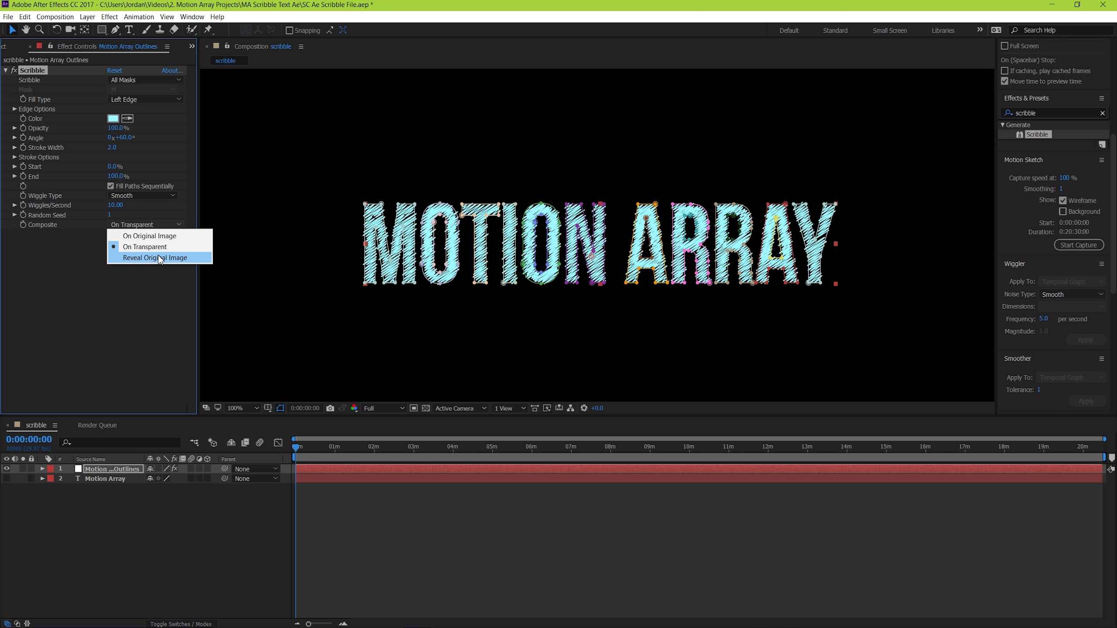
pyautogui.click(158, 257)
# - Fine-tune the scribble colour to 98F9FF and draw it On Transparent
pyautogui.click(113, 119)
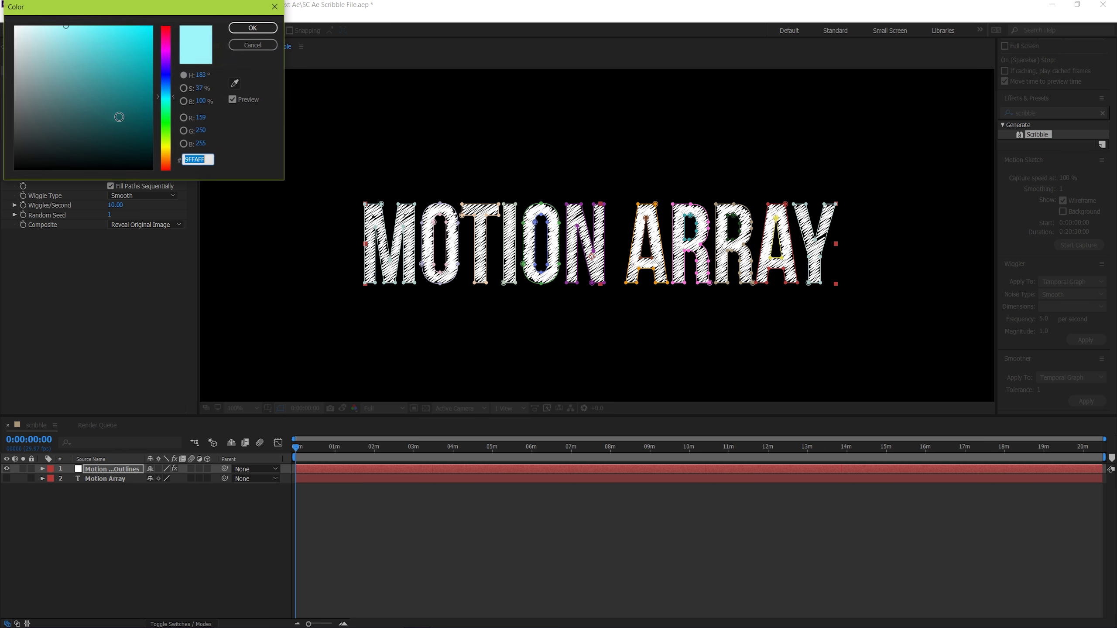
pyautogui.moveTo(66, 28)
pyautogui.mouseDown()
pyautogui.moveTo(78, 156)
pyautogui.moveTo(69, 26)
pyautogui.mouseUp()
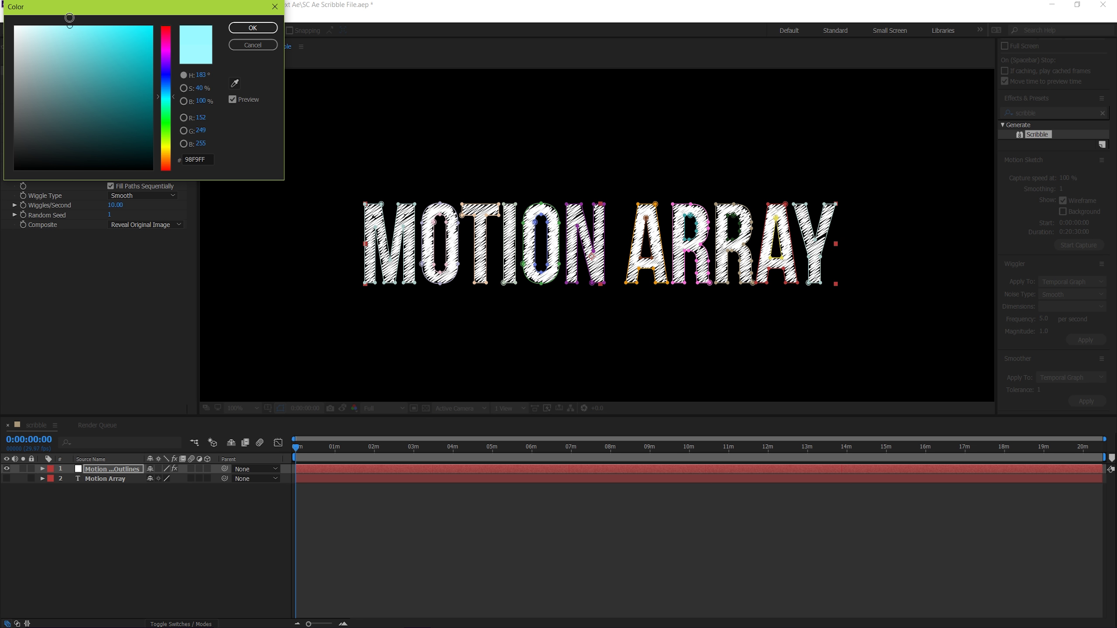
pyautogui.click(251, 30)
pyautogui.click(145, 225)
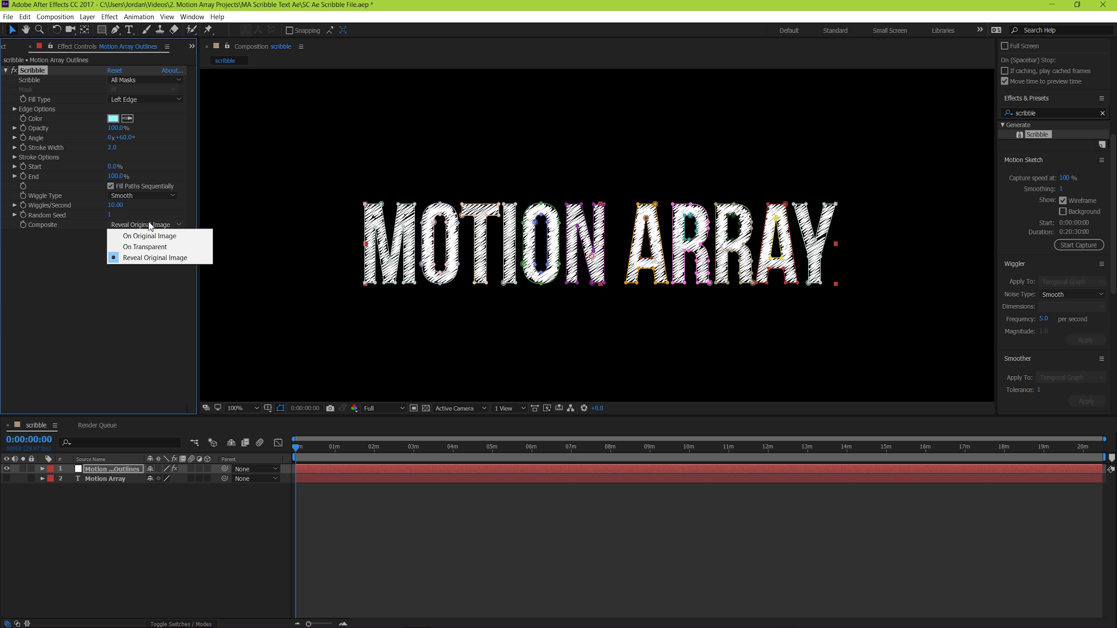
pyautogui.click(148, 249)
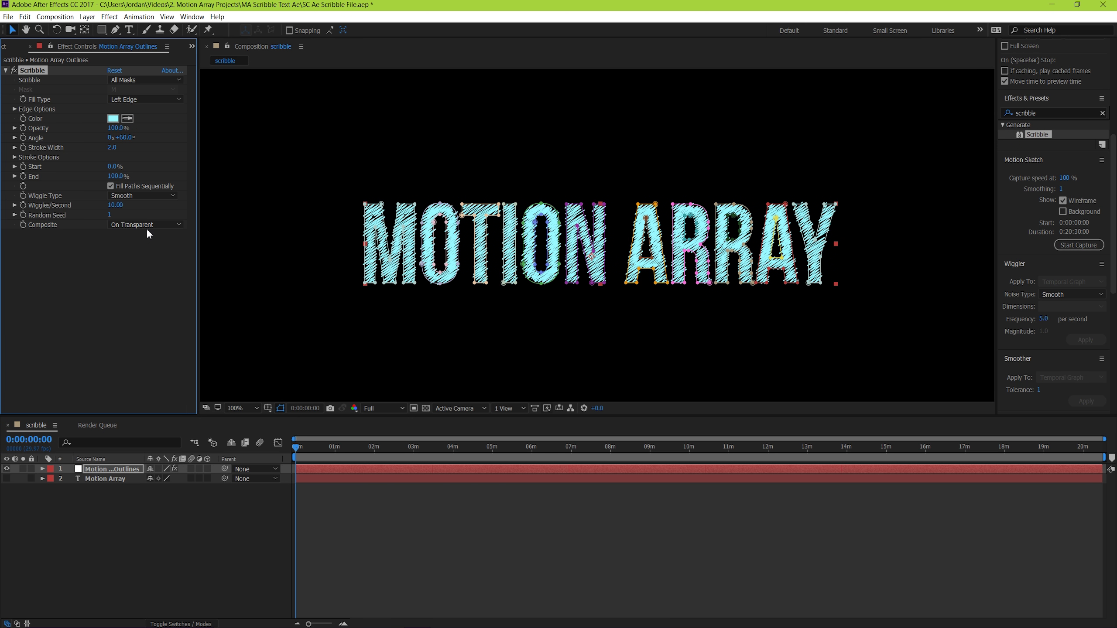
pyautogui.click(147, 228)
# - Switch Composite back to Reveal Original Image and apply a Fill effect to the outlines layer
pyautogui.click(154, 255)
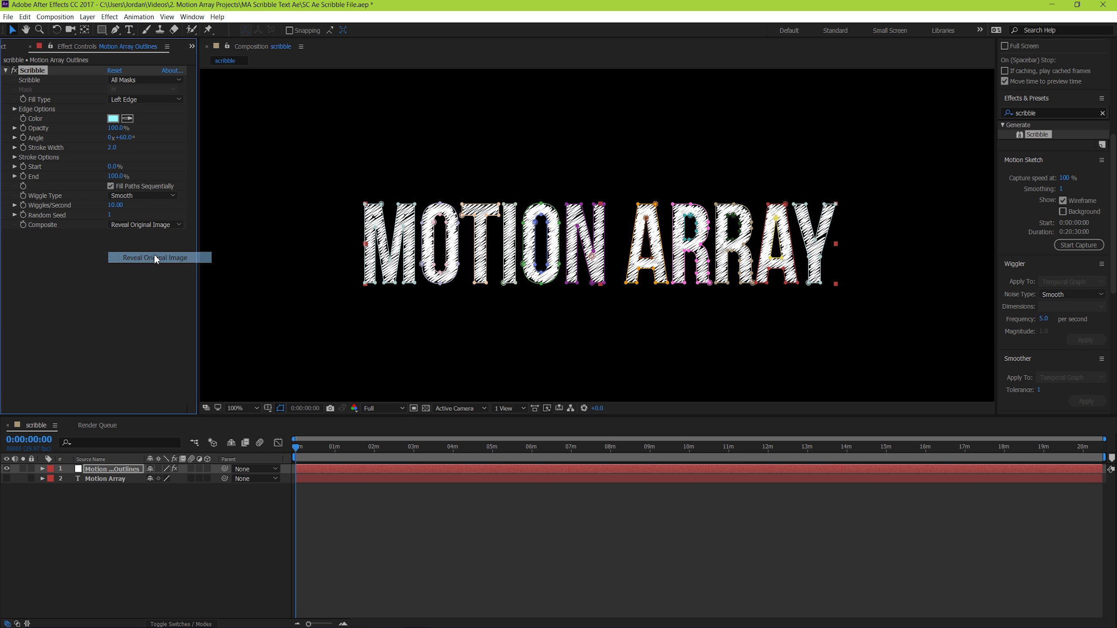
pyautogui.click(1083, 113)
pyautogui.press('BackSpace')
pyautogui.write('fill')
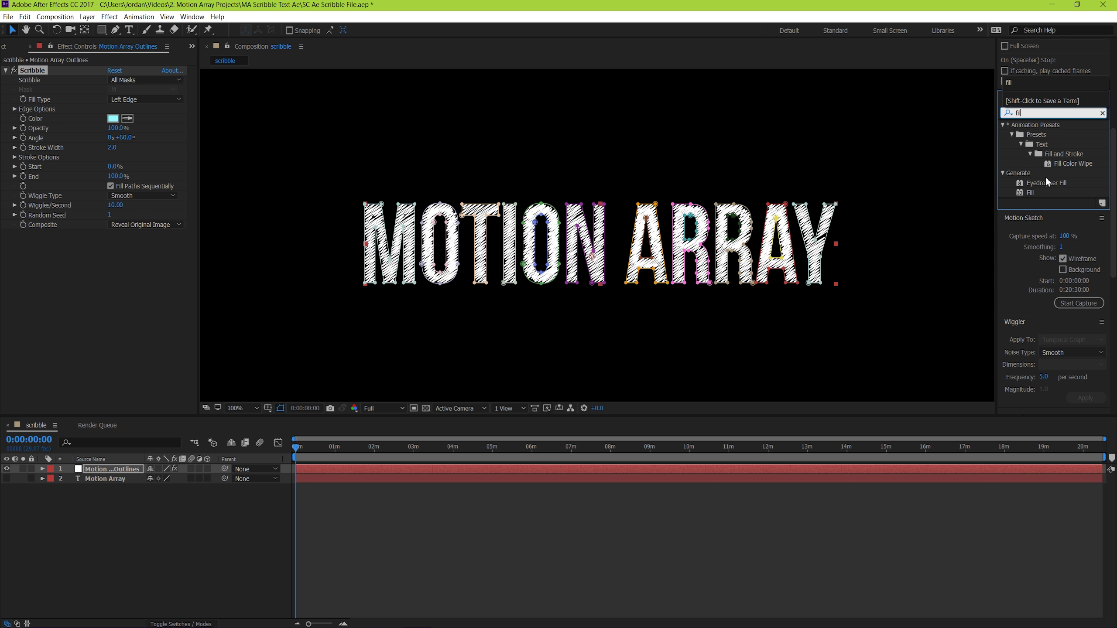
pyautogui.moveTo(1030, 193); pyautogui.dragTo(358, 469)
# - Sample the scribble's cyan into the Fill colour and adjust its hue to 180
pyautogui.click(127, 263)
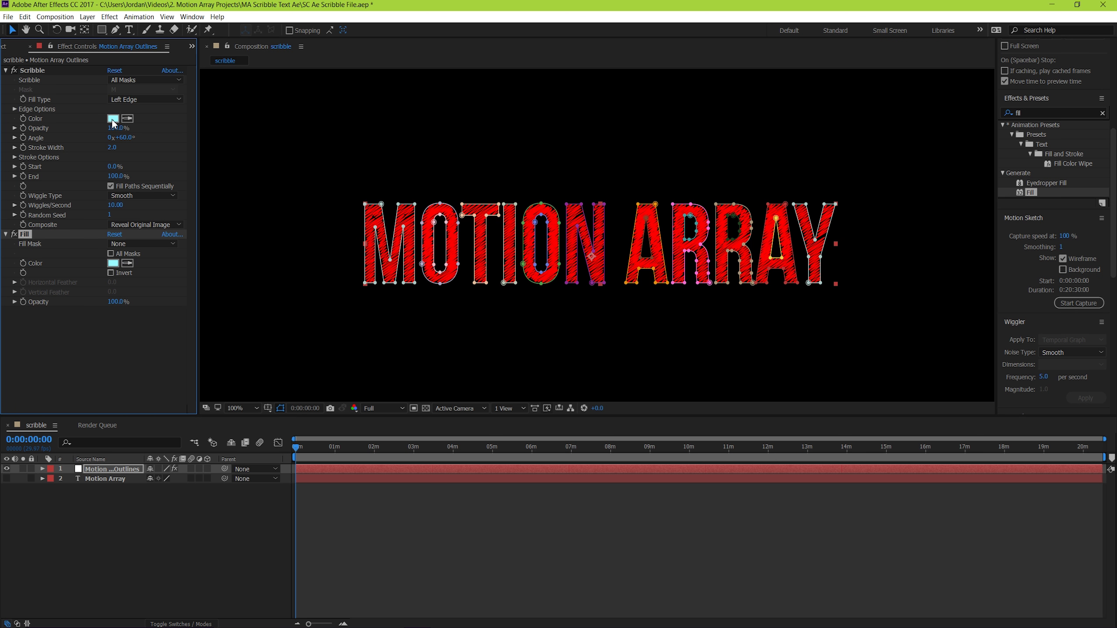
pyautogui.click(113, 118)
pyautogui.click(113, 263)
pyautogui.moveTo(164, 93)
pyautogui.mouseDown()
pyautogui.moveTo(165, 146)
pyautogui.moveTo(161, 103)
pyautogui.mouseUp()
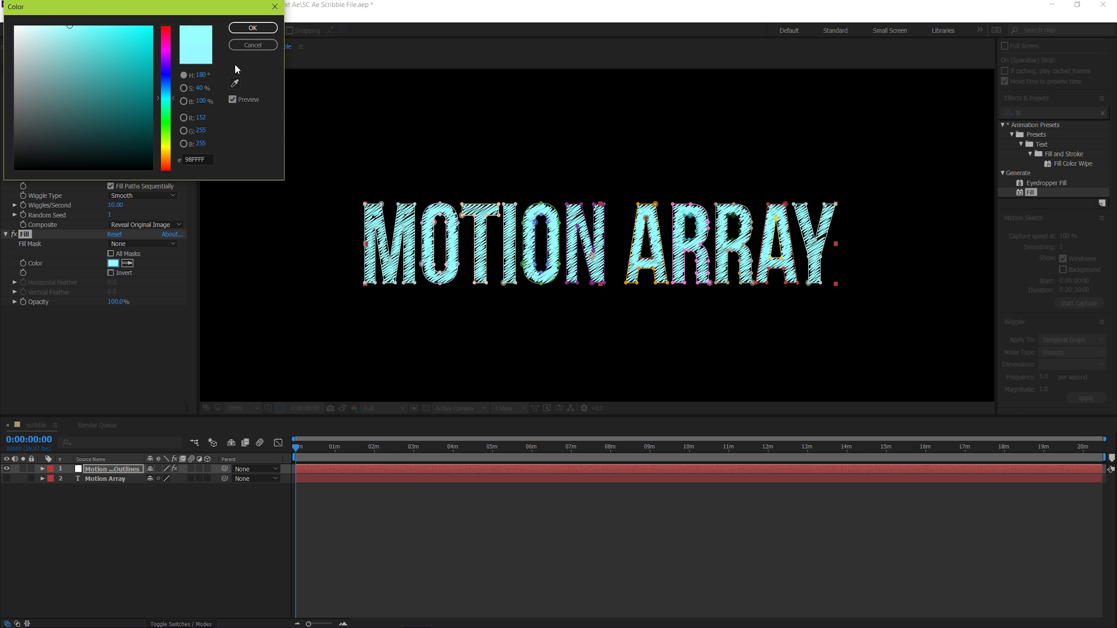
# - Confirm the cyan fill, leave the angle at +60°, and thicken scribble strokes to 8.4
pyautogui.click(253, 28)
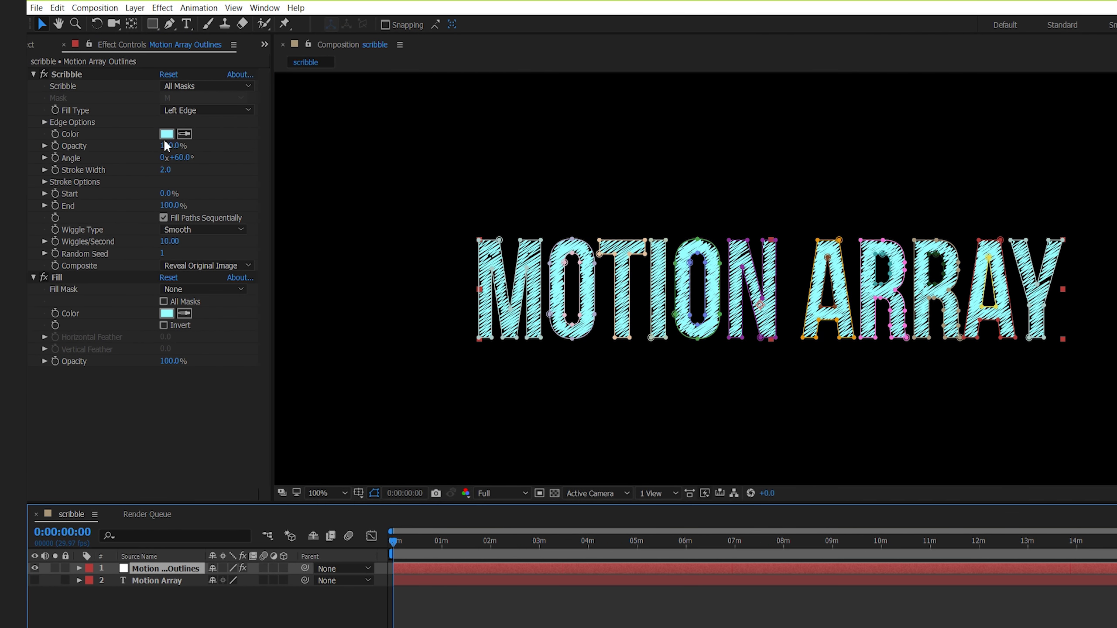
pyautogui.moveTo(166, 146)
pyautogui.mouseDown()
pyautogui.moveTo(100, 165)
pyautogui.moveTo(228, 167)
pyautogui.moveTo(361, 194)
pyautogui.mouseUp()
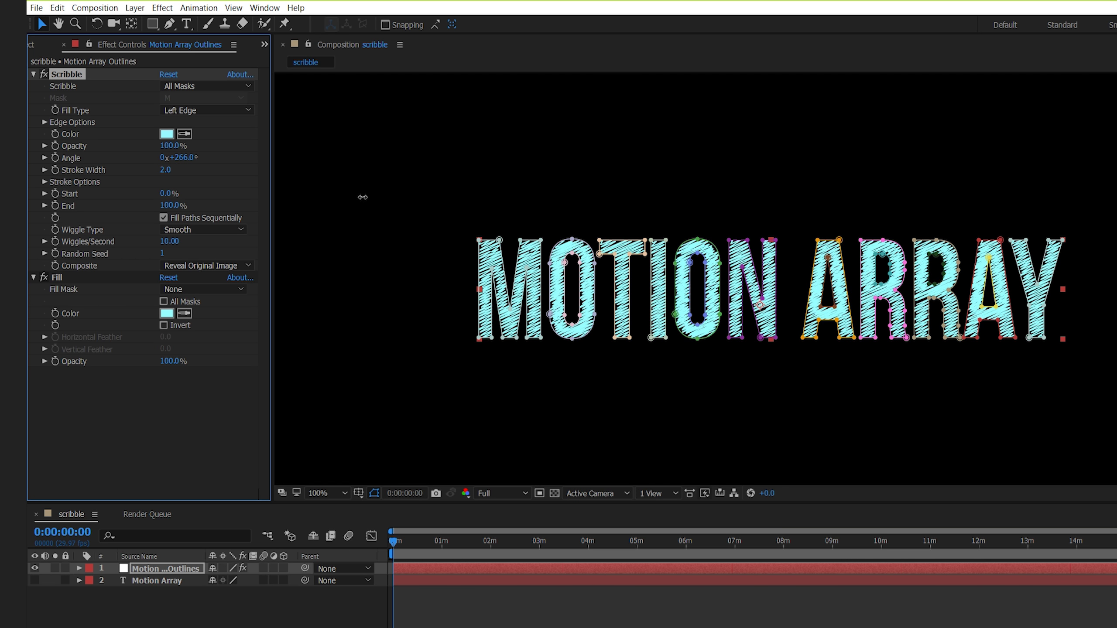
pyautogui.hotkey('ctrl', 'z')
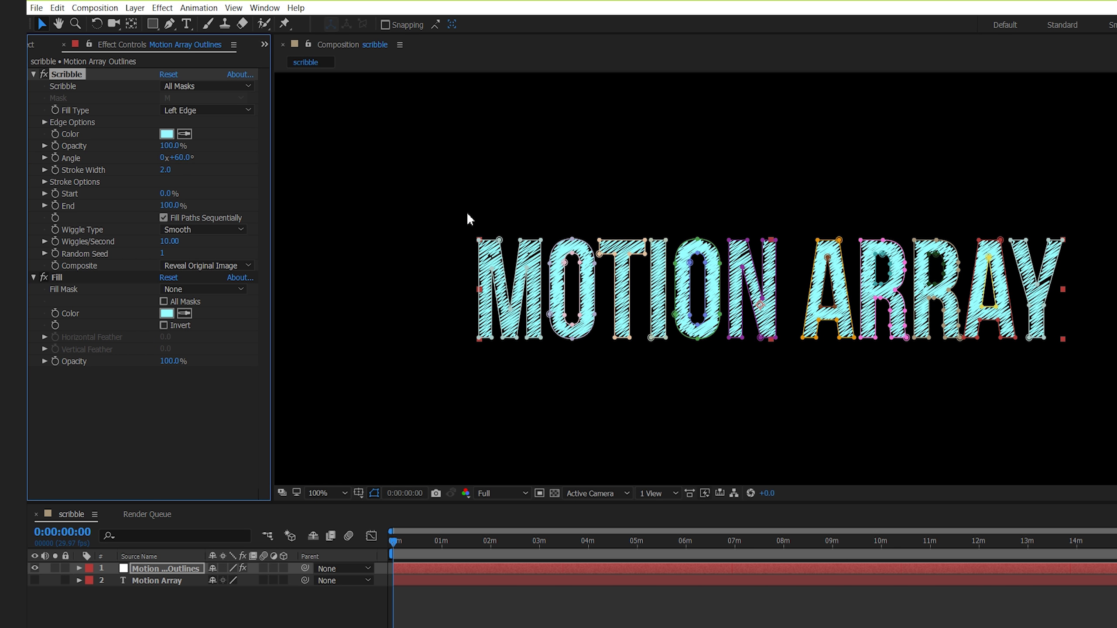
pyautogui.moveTo(171, 173)
pyautogui.mouseDown()
pyautogui.moveTo(214, 176)
pyautogui.moveTo(173, 190)
pyautogui.moveTo(188, 203)
pyautogui.mouseUp()
# - Keyframe Scribble Angle and Fill Color at 0s, then at 0:00:07:14 set pink fill and +120°
pyautogui.click(55, 157)
pyautogui.click(55, 313)
pyautogui.moveTo(393, 540); pyautogui.dragTo(399, 540)
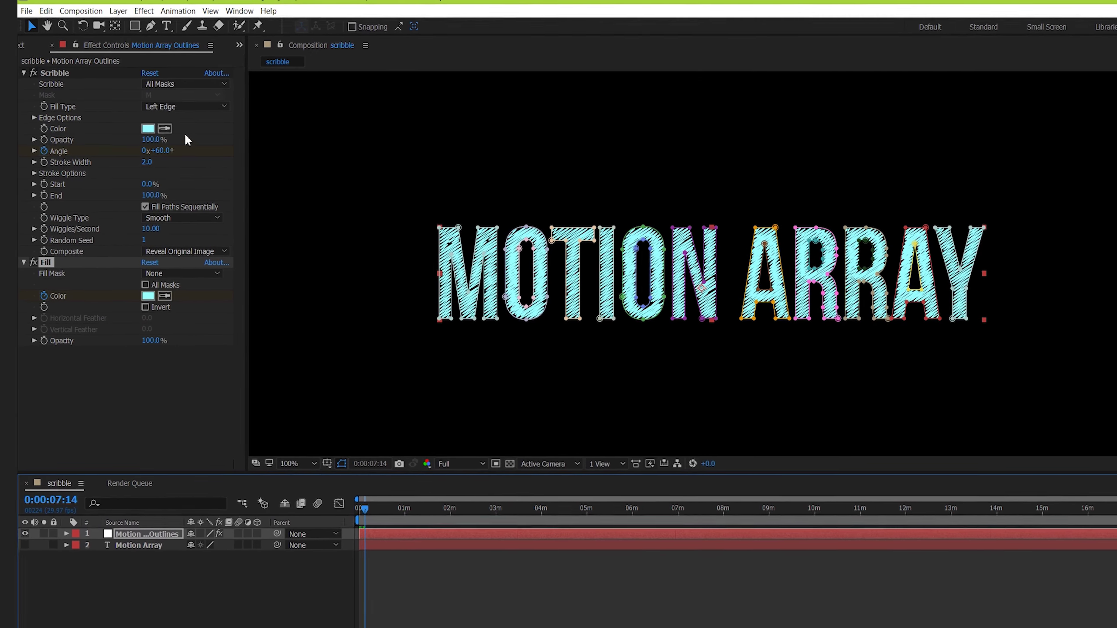
pyautogui.click(148, 296)
pyautogui.moveTo(176, 89); pyautogui.dragTo(173, 25)
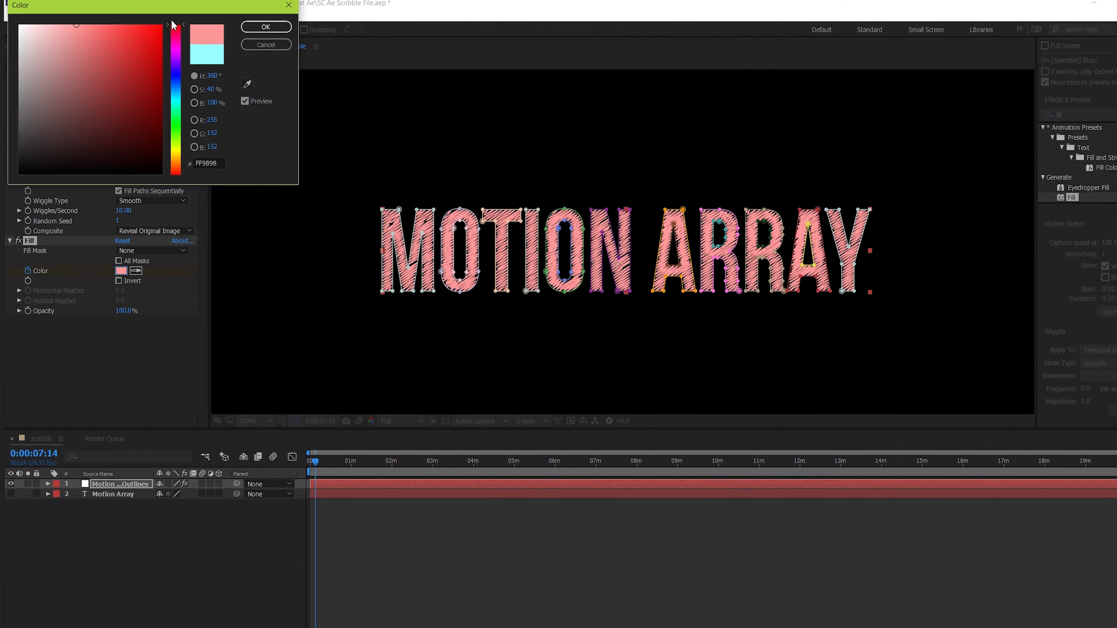
pyautogui.click(265, 27)
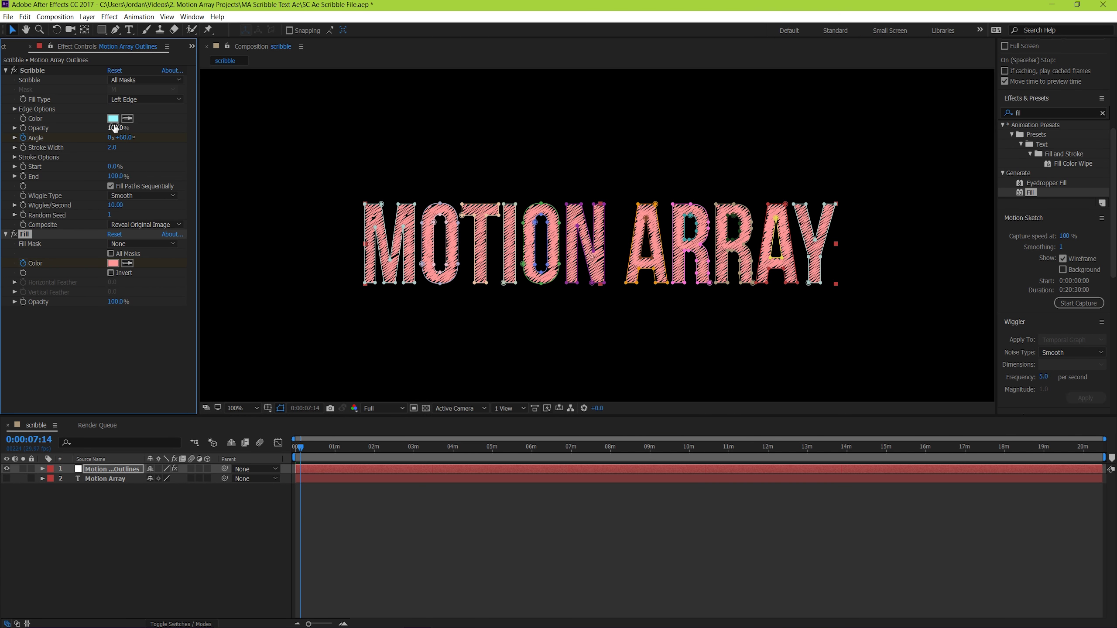
pyautogui.moveTo(125, 140); pyautogui.dragTo(180, 168)
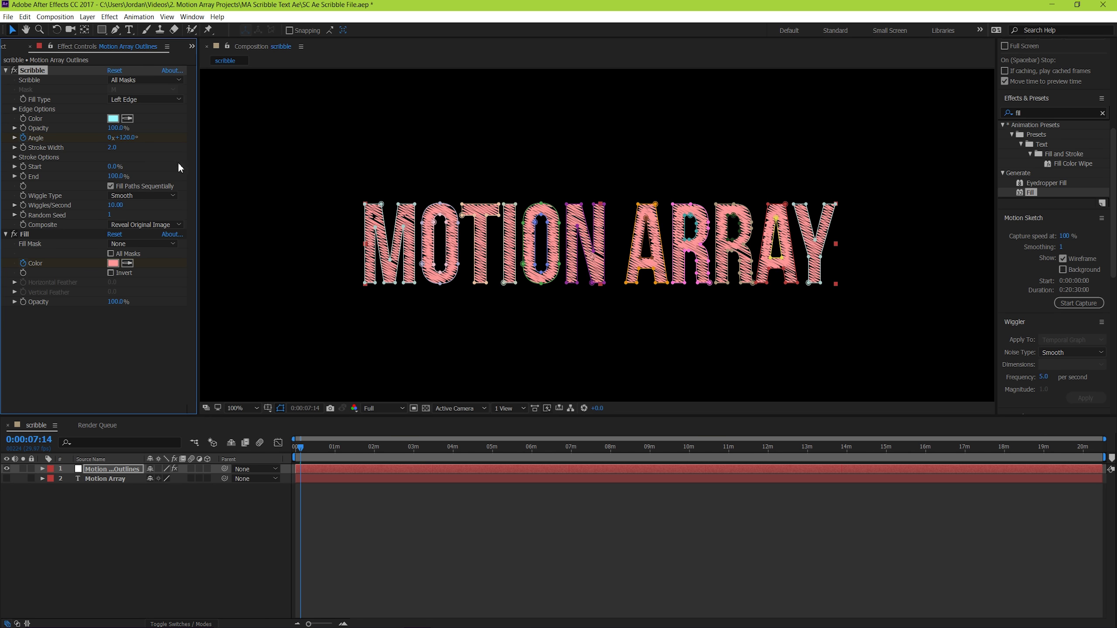
# - Preview the scribble from frame 0, watching MOTION ARRAY shift from cyan to pink
pyautogui.click(320, 503)
pyautogui.press(';')
pyautogui.press('Home')
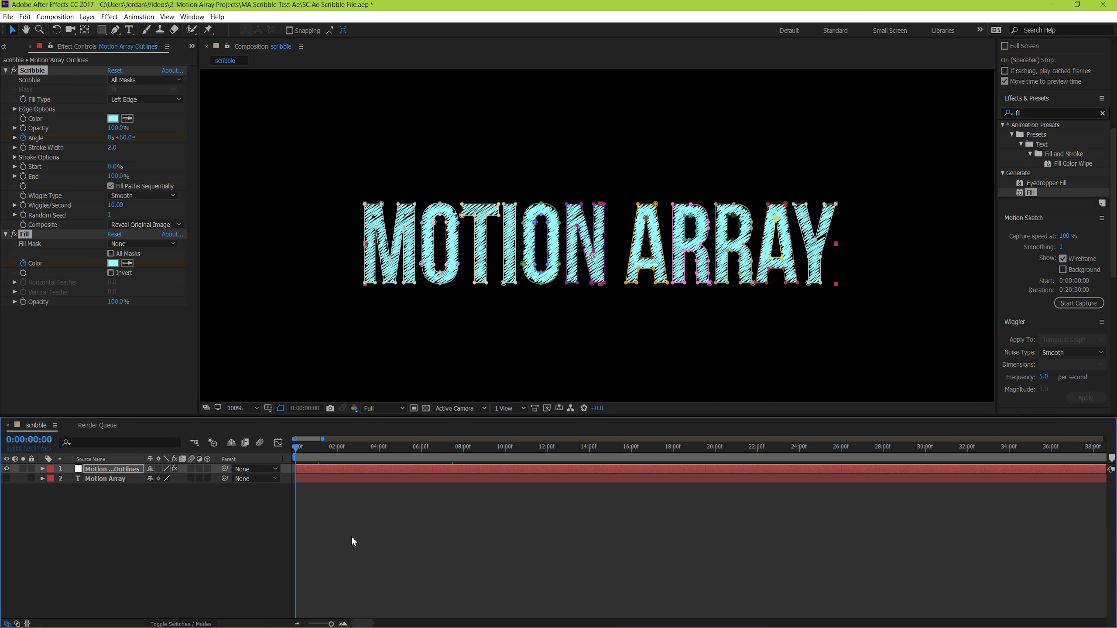
pyautogui.press('space')
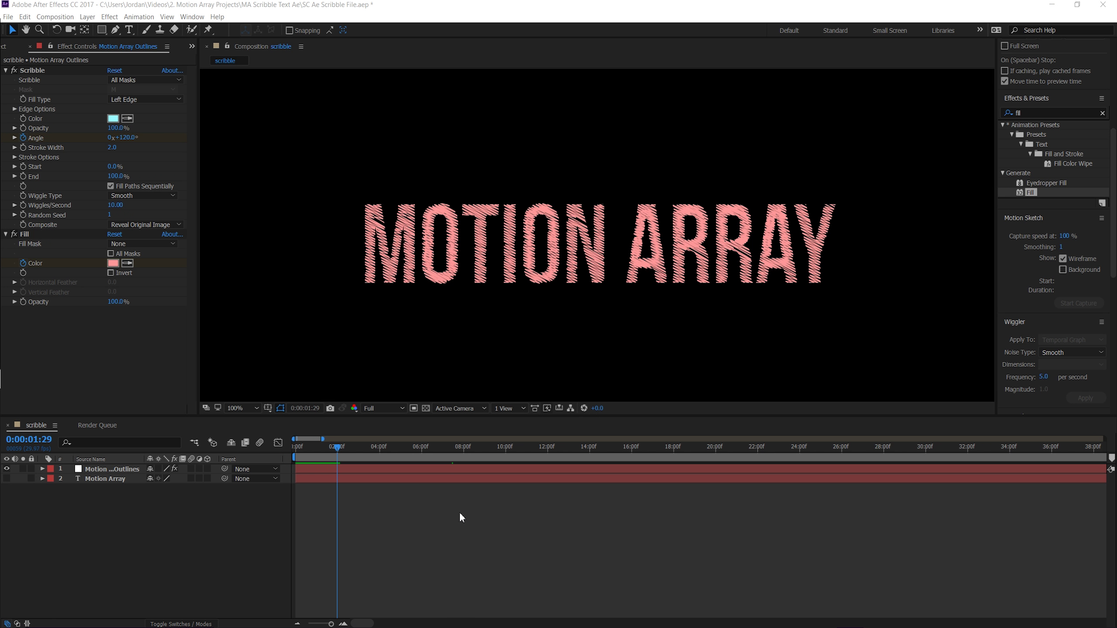
pyautogui.click(454, 526)
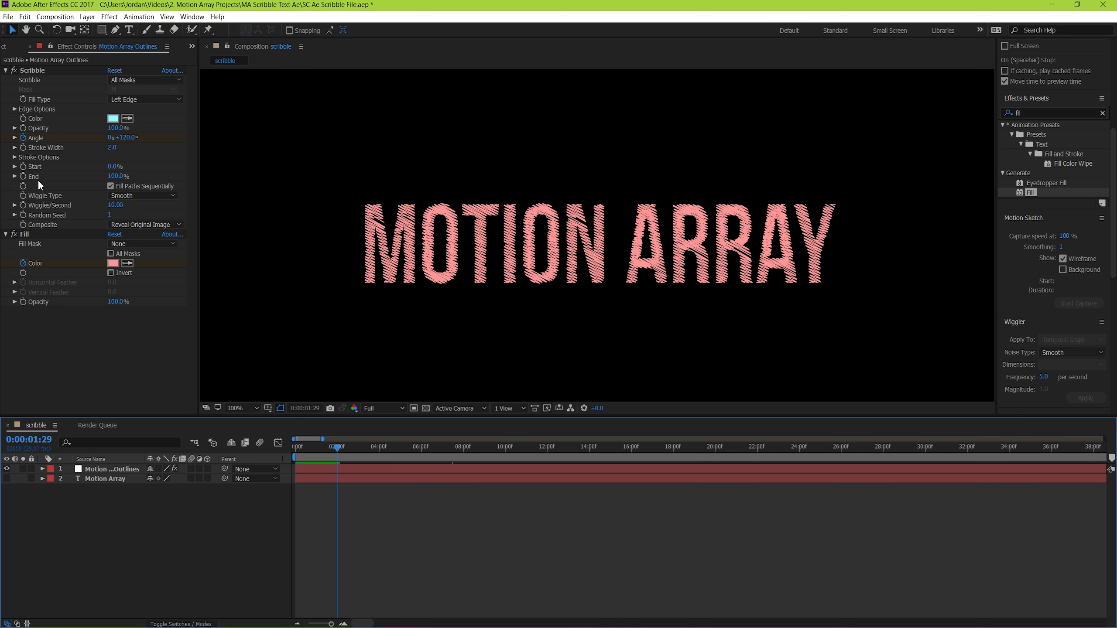
# - Set Scribble's Curviness to 6% and Curviness Variation to 100%
pyautogui.click(14, 157)
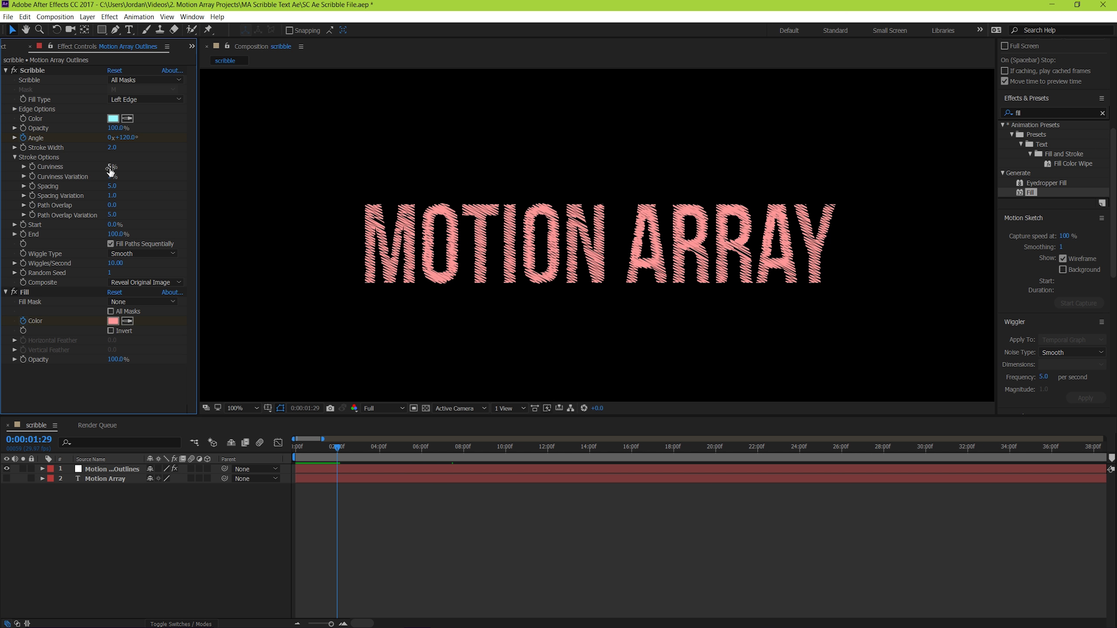
pyautogui.moveTo(110, 168)
pyautogui.mouseDown()
pyautogui.moveTo(100, 171)
pyautogui.moveTo(157, 176)
pyautogui.mouseUp()
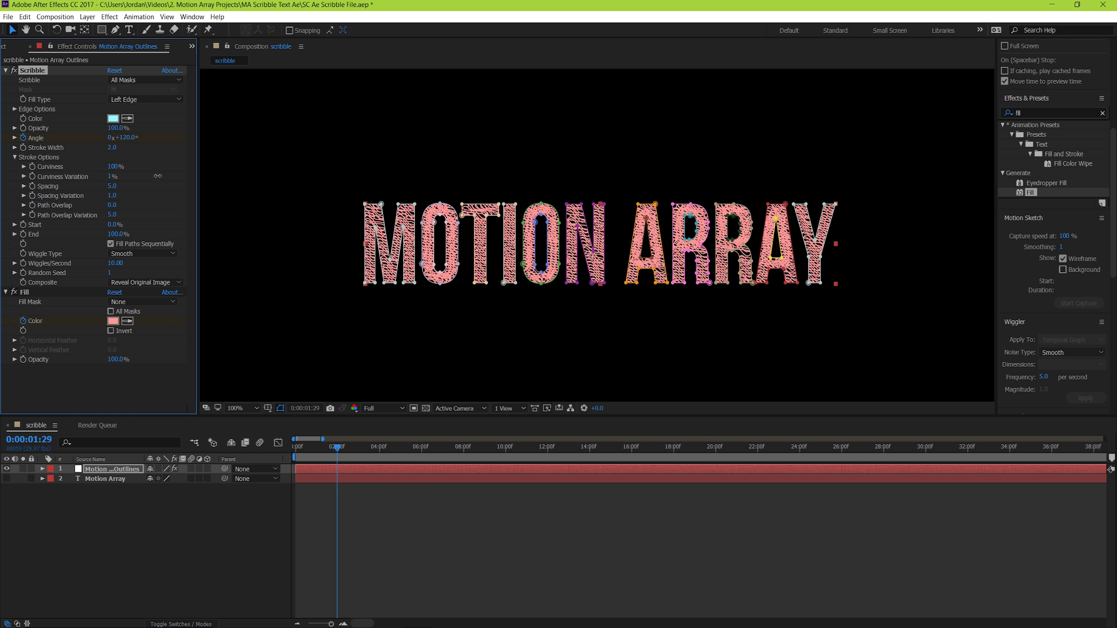
pyautogui.press('.')
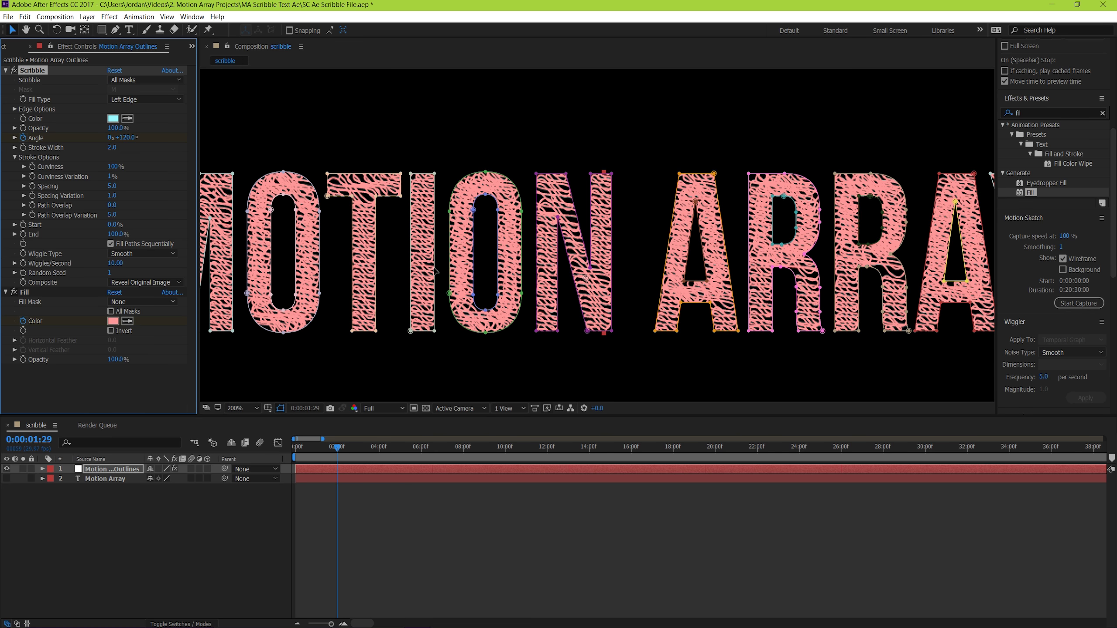
pyautogui.press(',')
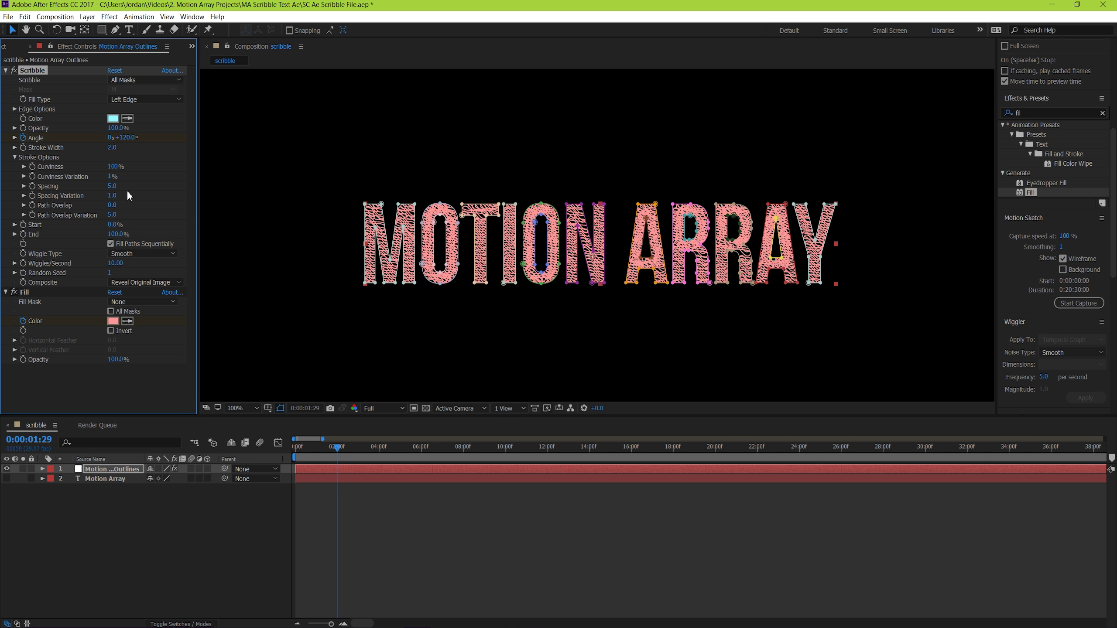
pyautogui.moveTo(111, 176); pyautogui.dragTo(219, 185)
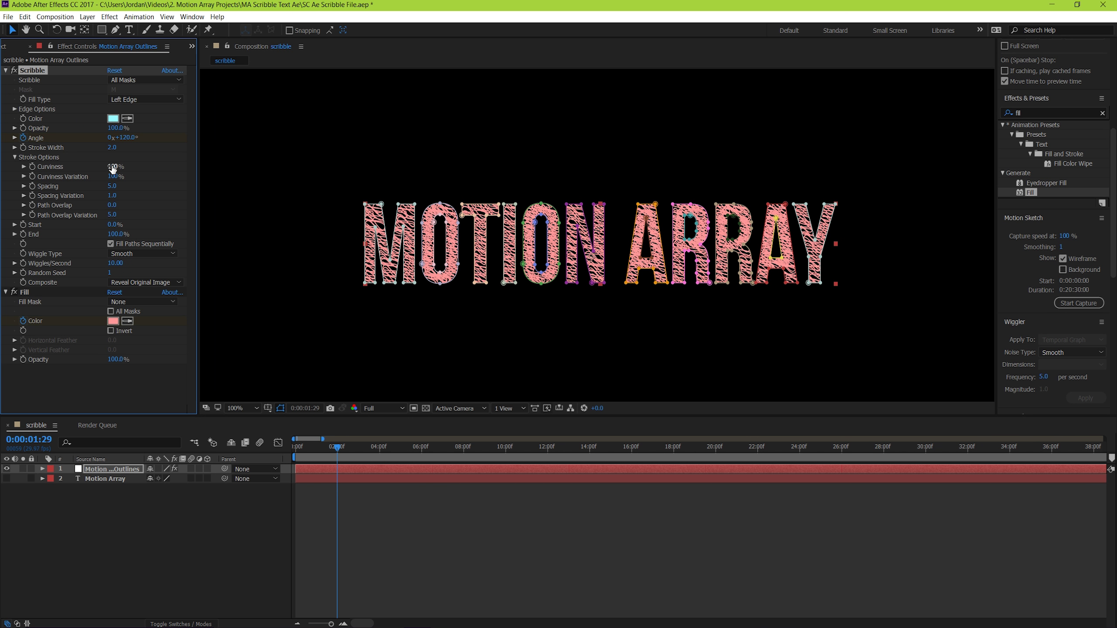
pyautogui.moveTo(113, 167); pyautogui.dragTo(69, 178)
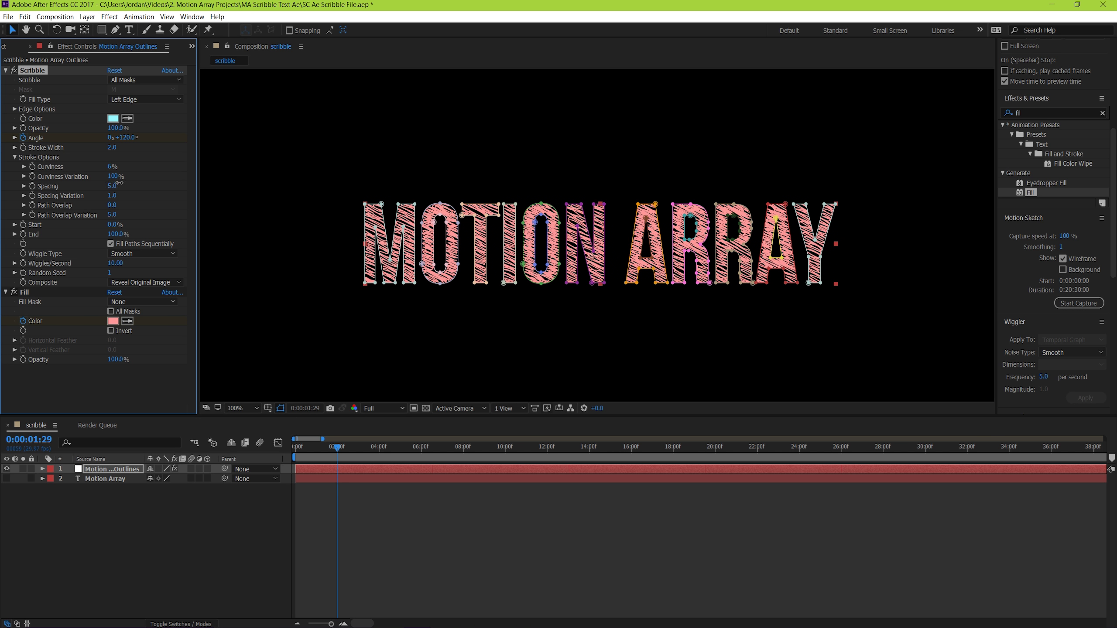
# - Set Spacing to 4.2, Path Overlap to 102 and Path Overlap Variation to 38
pyautogui.moveTo(119, 183)
pyautogui.mouseDown()
pyautogui.moveTo(257, 200)
pyautogui.moveTo(91, 206)
pyautogui.moveTo(210, 201)
pyautogui.mouseUp()
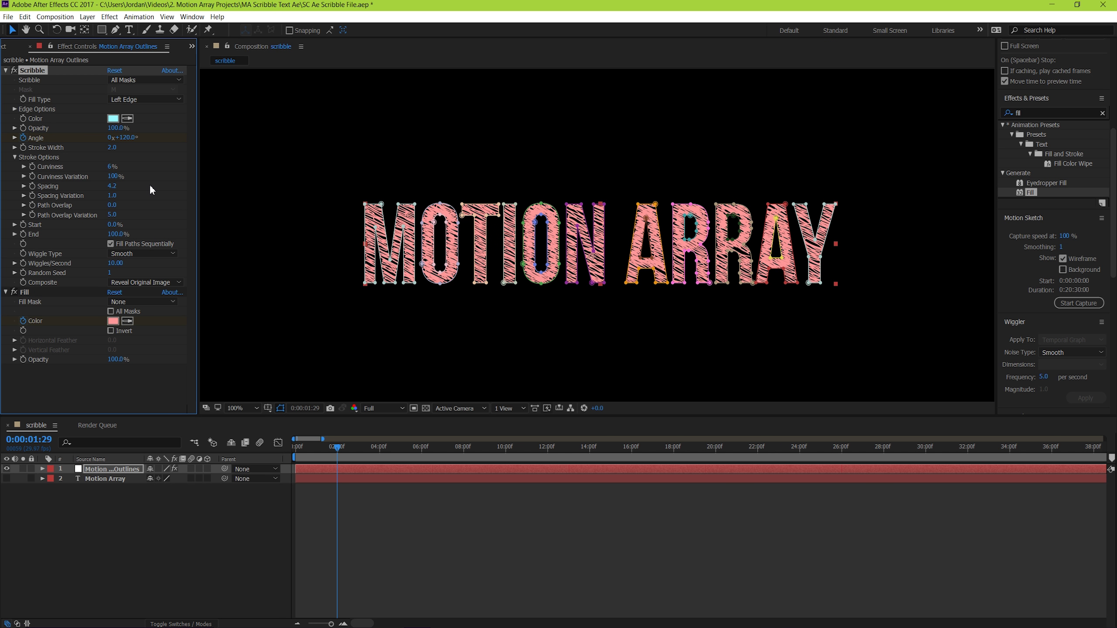
pyautogui.moveTo(130, 203); pyautogui.dragTo(131, 205)
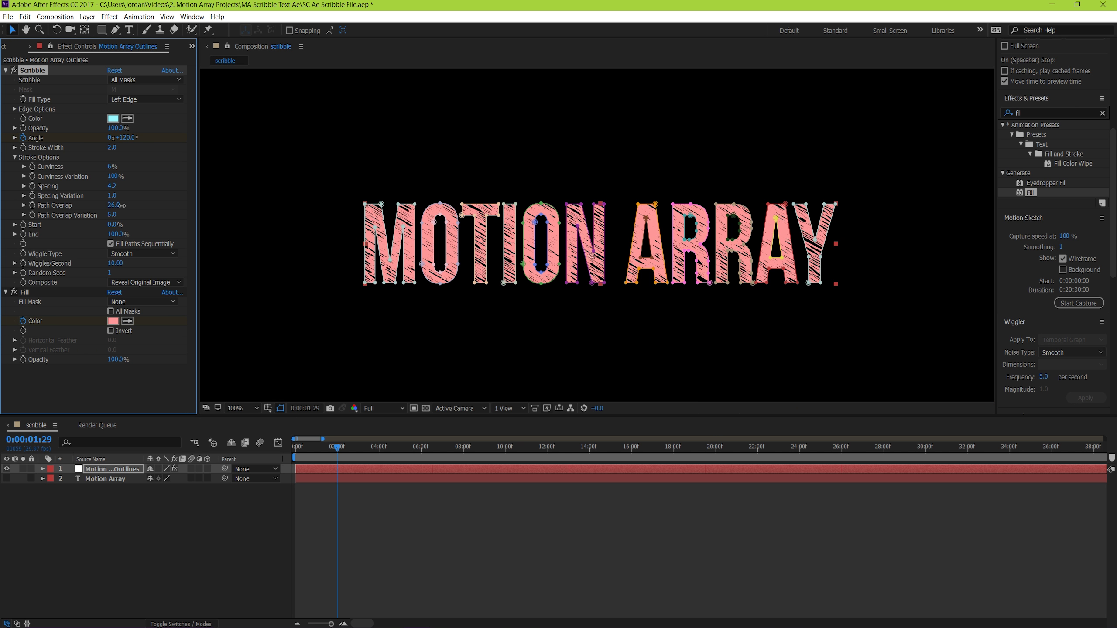
pyautogui.moveTo(132, 204)
pyautogui.mouseDown()
pyautogui.moveTo(102, 208)
pyautogui.moveTo(148, 206)
pyautogui.moveTo(96, 200)
pyautogui.moveTo(168, 210)
pyautogui.mouseUp()
pyautogui.click(449, 525)
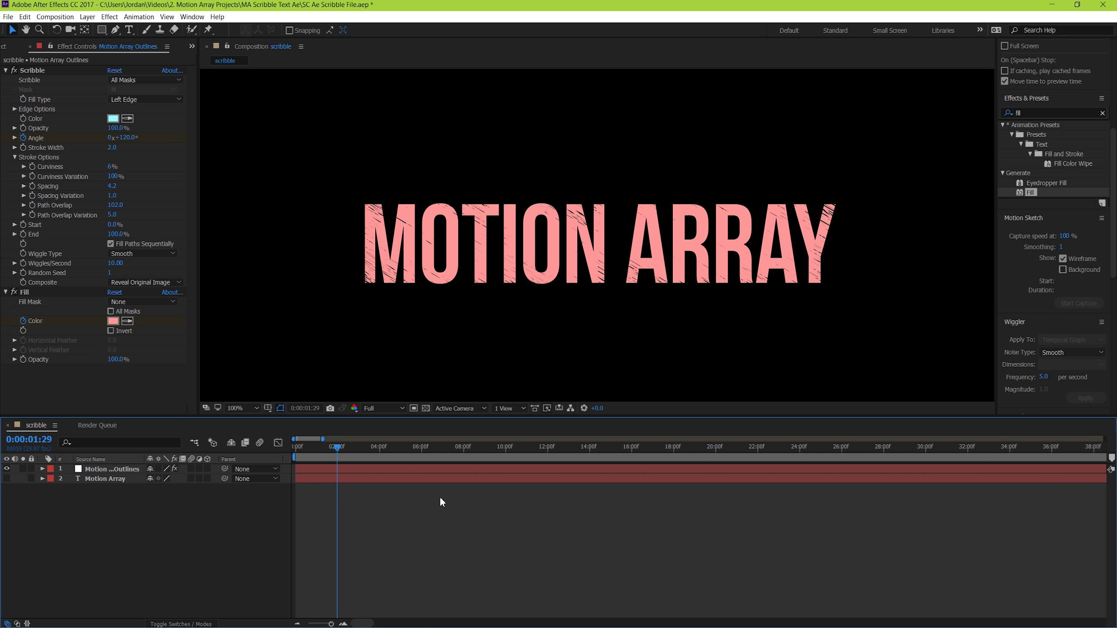
pyautogui.click(370, 472)
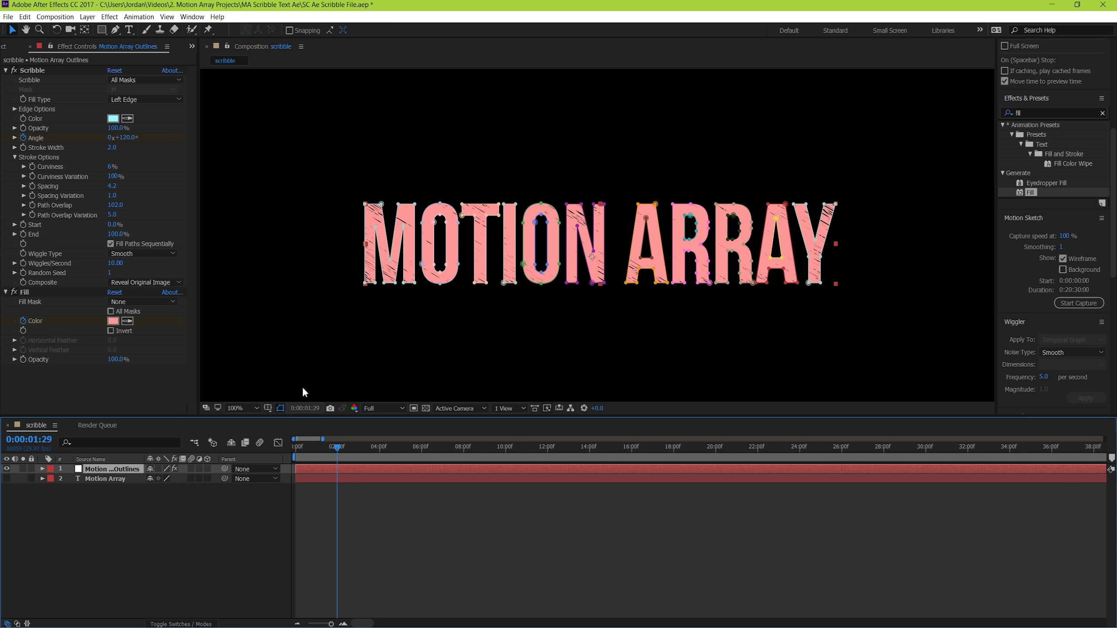
pyautogui.moveTo(112, 215); pyautogui.dragTo(132, 215)
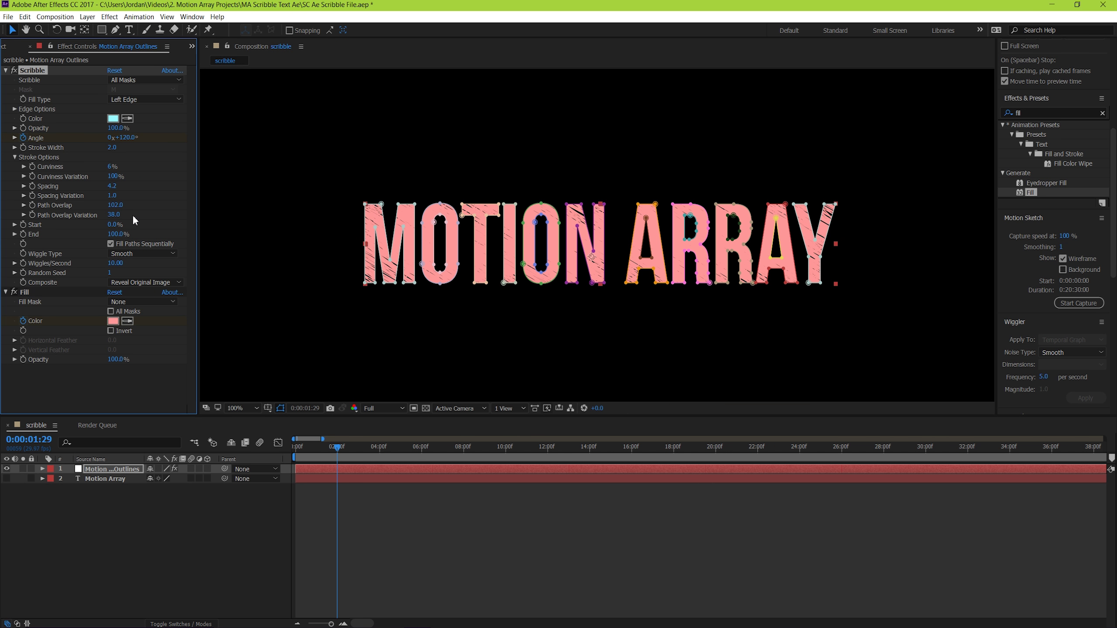
pyautogui.click(14, 157)
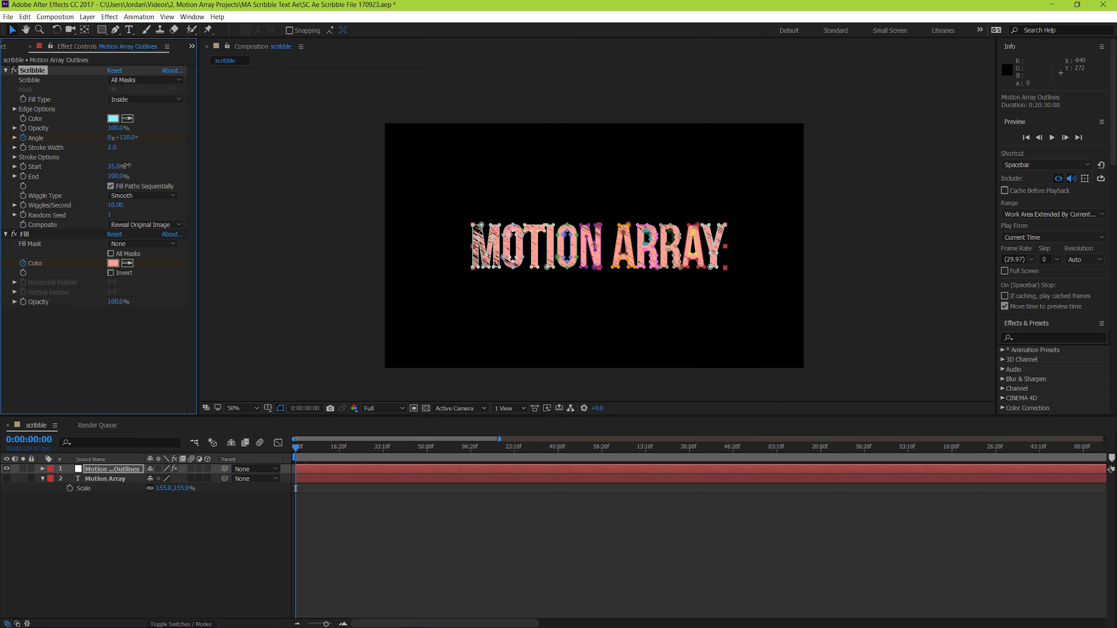
pyautogui.moveTo(387, 216); pyautogui.dragTo(519, 202)
pyautogui.moveTo(166, 161)
pyautogui.mouseDown()
pyautogui.moveTo(70, 179)
pyautogui.moveTo(152, 186)
pyautogui.mouseUp()
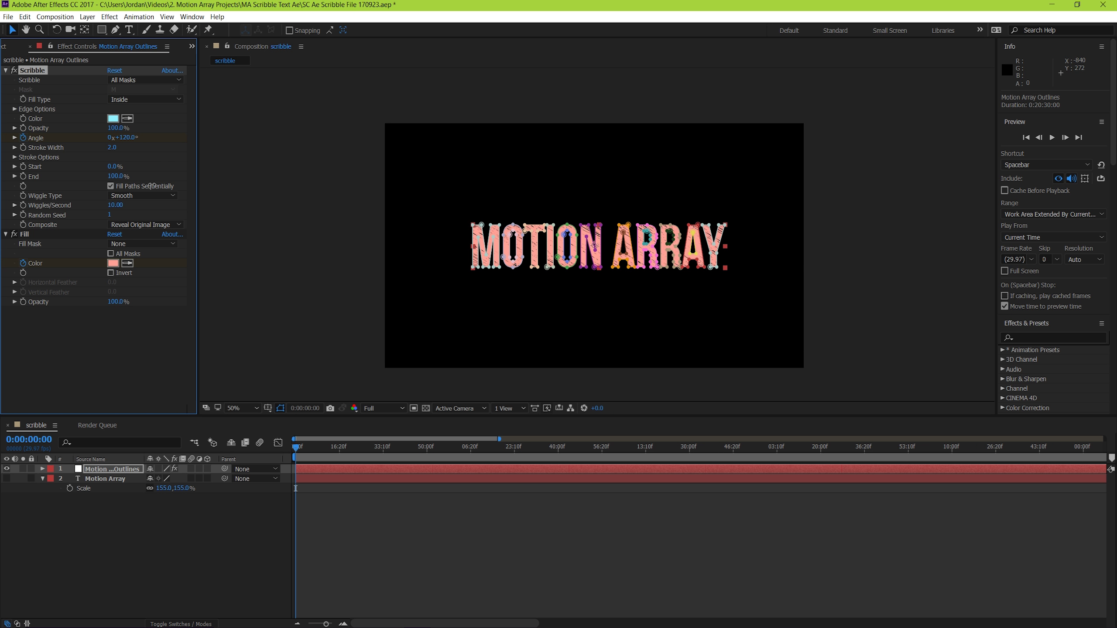
pyautogui.click(111, 187)
pyautogui.moveTo(108, 180); pyautogui.dragTo(69, 176)
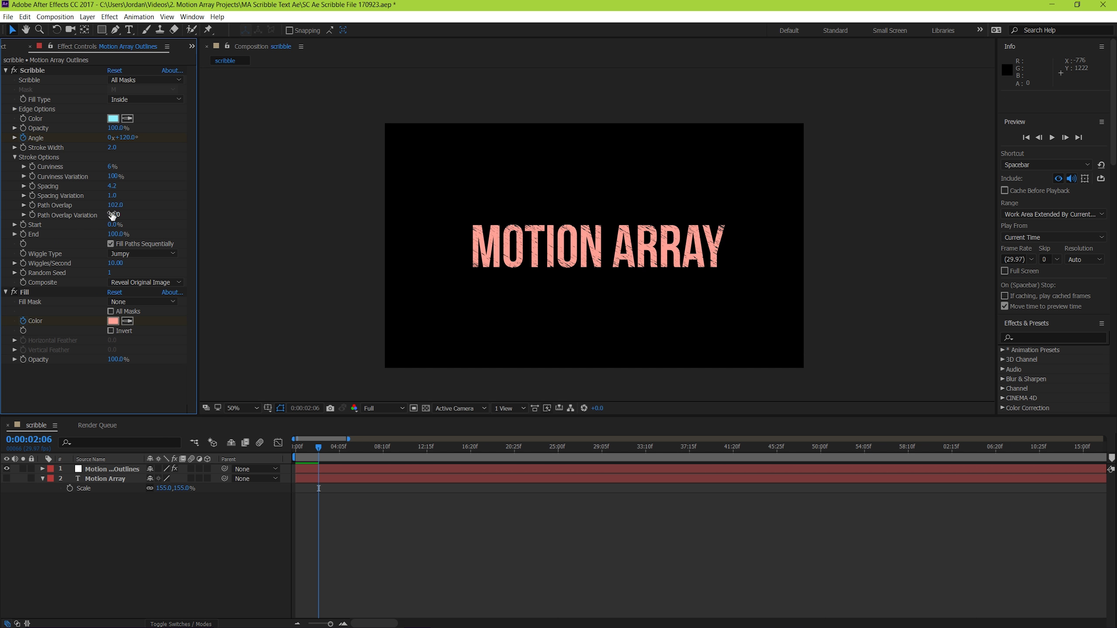
# - Set Scribble's Wiggle Type to Static
pyautogui.click(113, 215)
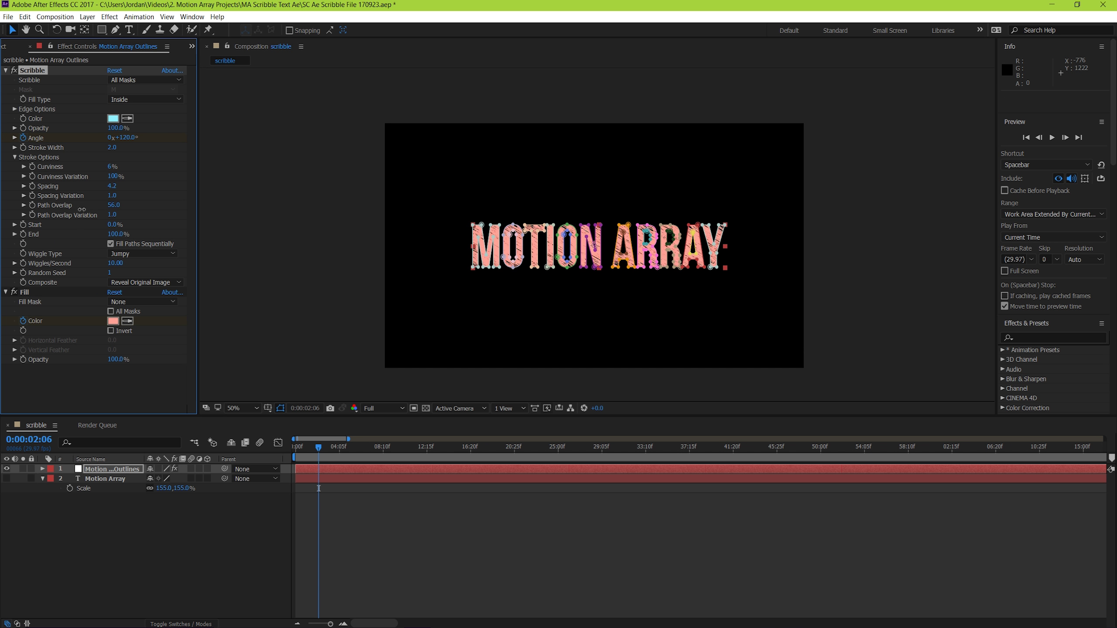
pyautogui.click(15, 157)
pyautogui.click(143, 197)
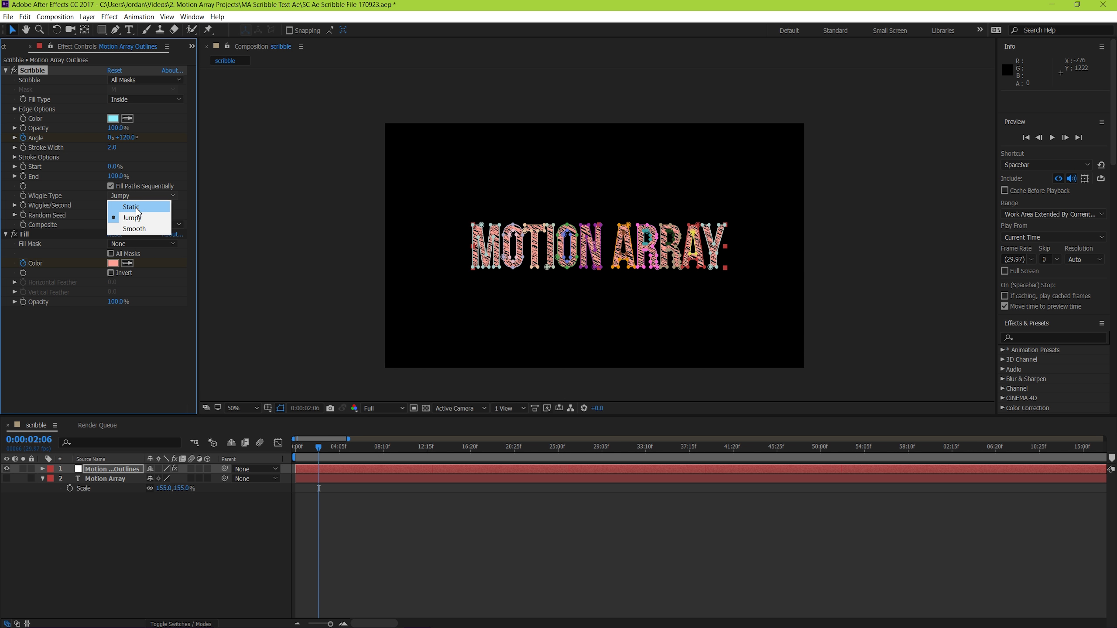
pyautogui.click(131, 207)
# - Preview the Static wiggle from the start, then switch Wiggle Type to Jumpy
pyautogui.click(429, 543)
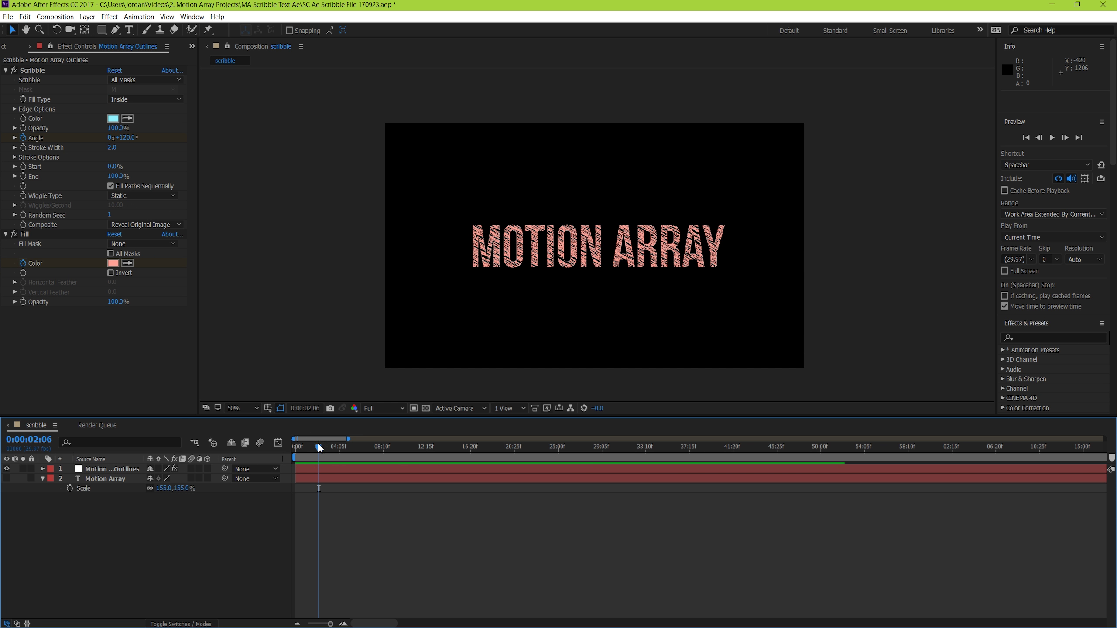
pyautogui.press('Home')
pyautogui.press('space')
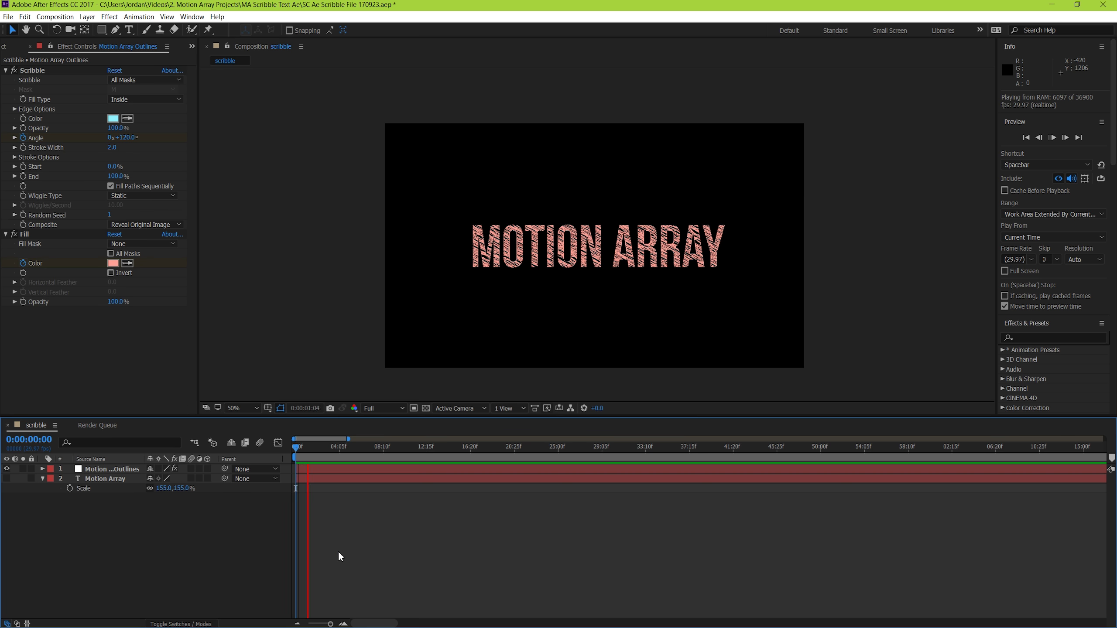
pyautogui.click(144, 195)
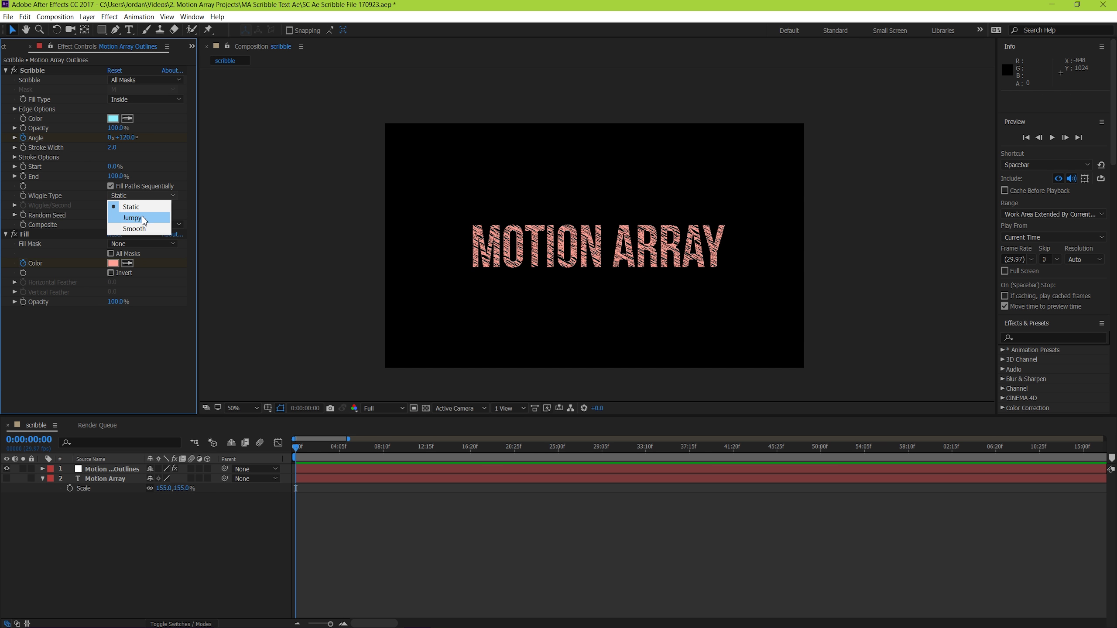
pyautogui.click(132, 216)
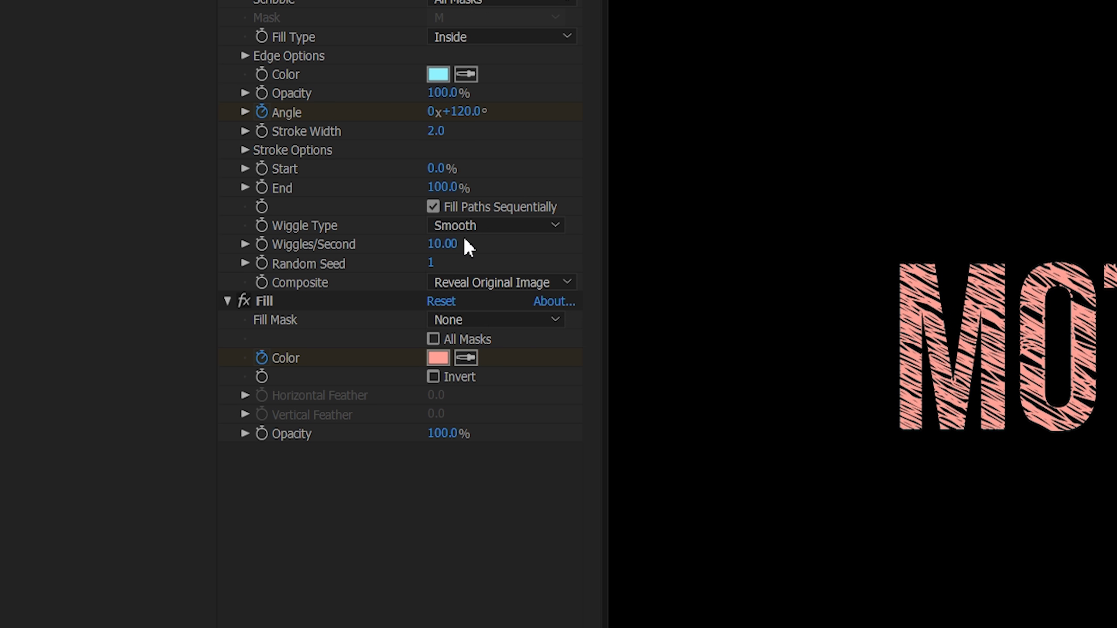
# - Set Scribble's Wiggles/Second to 5
pyautogui.click(465, 240)
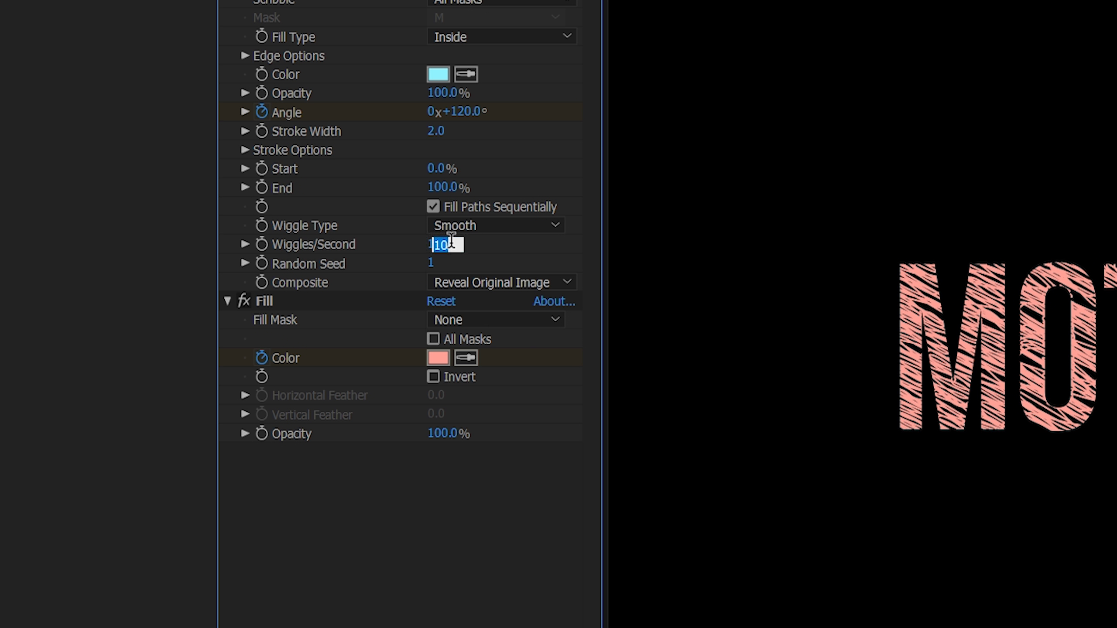
pyautogui.write('5')
pyautogui.press('Return')
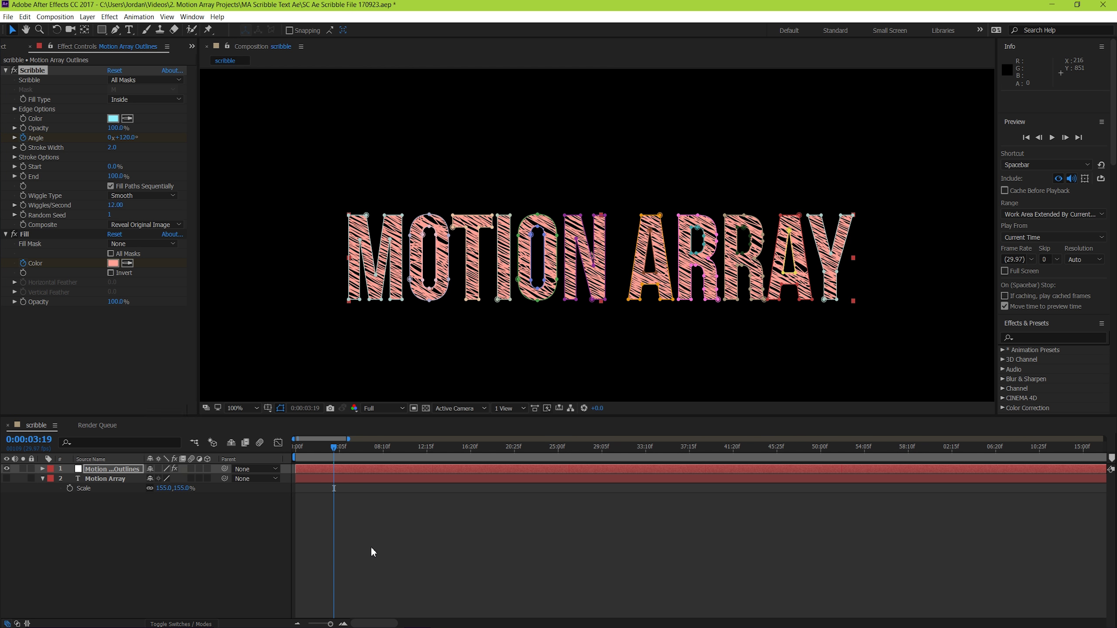
# - Commit 12 wiggles per second and preview it from the first frame
pyautogui.click(369, 548)
pyautogui.press('Home')
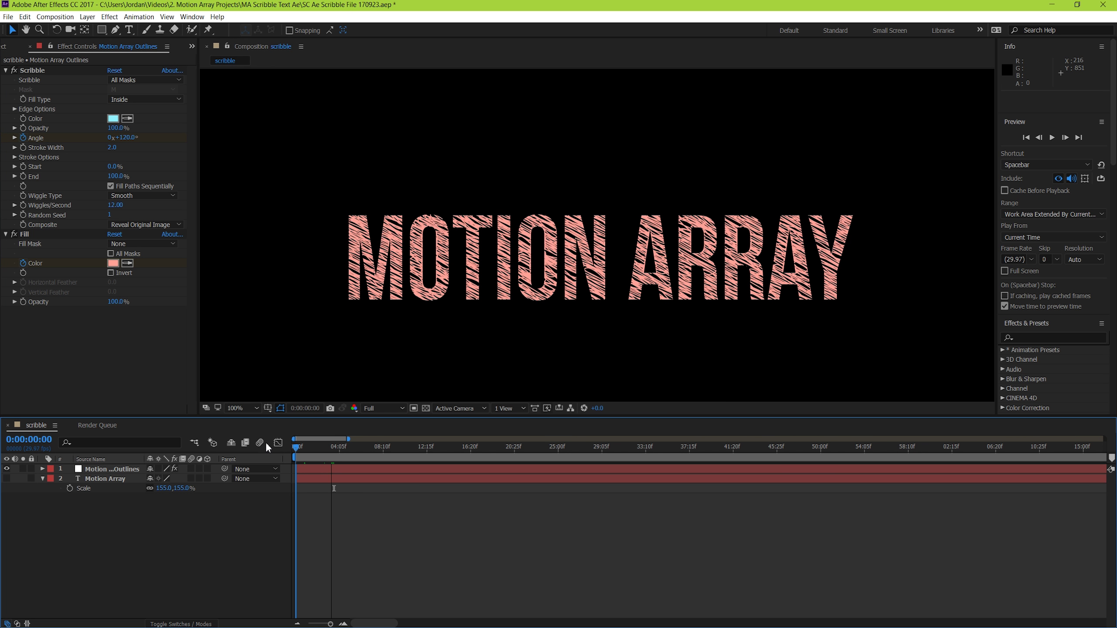
pyautogui.press('space')
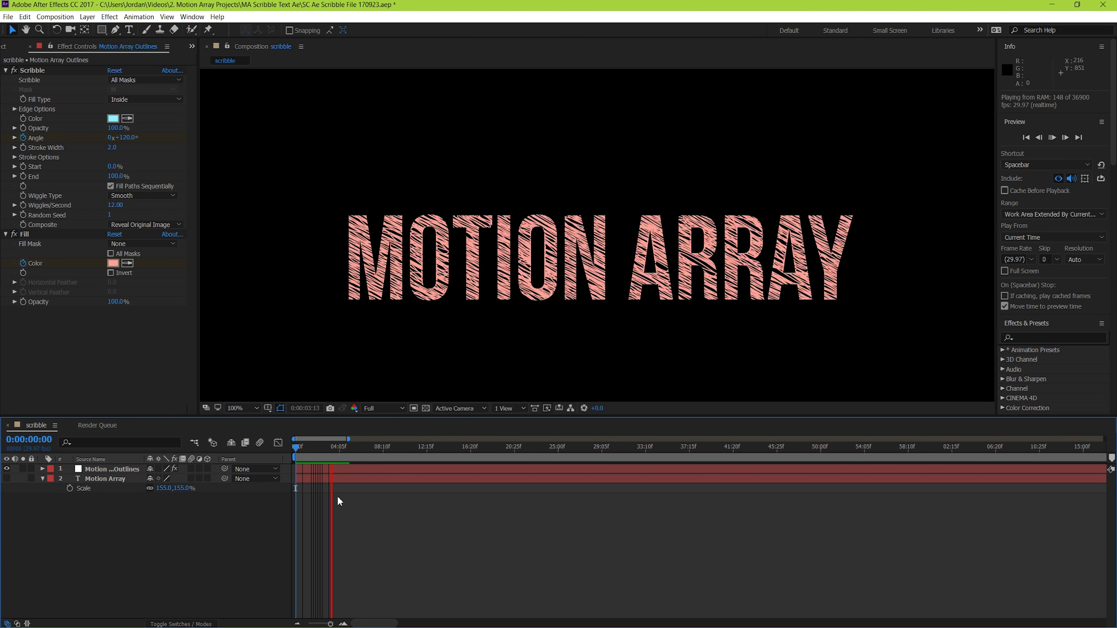
pyautogui.press('space')
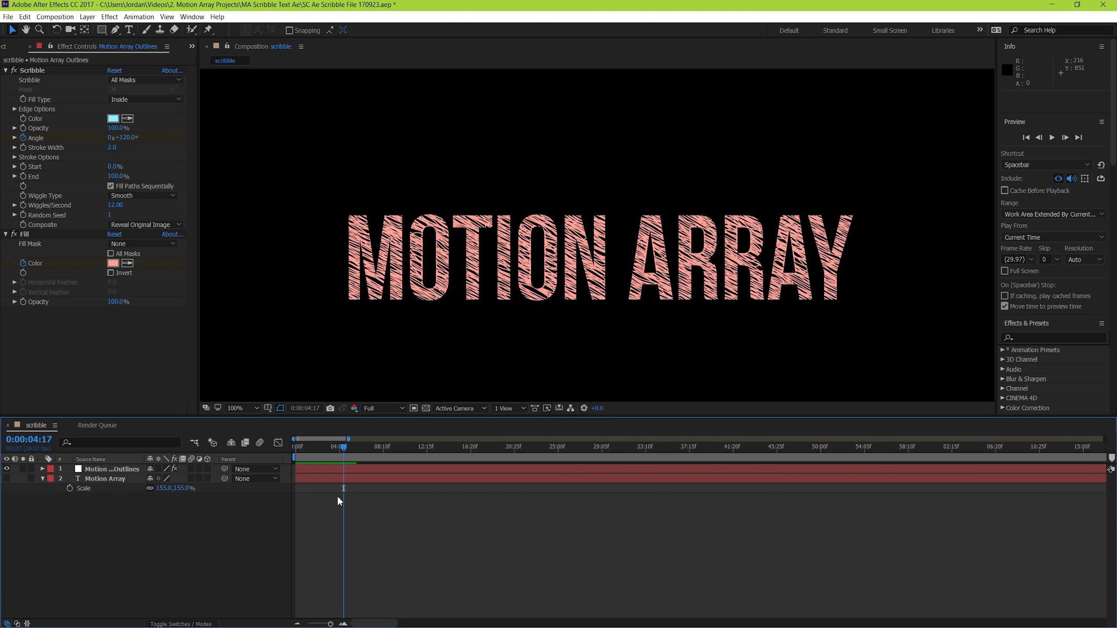
# - Switch Wiggle Type to Jumpy and scrub Random Seed toward 13
pyautogui.click(143, 195)
pyautogui.click(127, 206)
pyautogui.moveTo(111, 215); pyautogui.dragTo(114, 216)
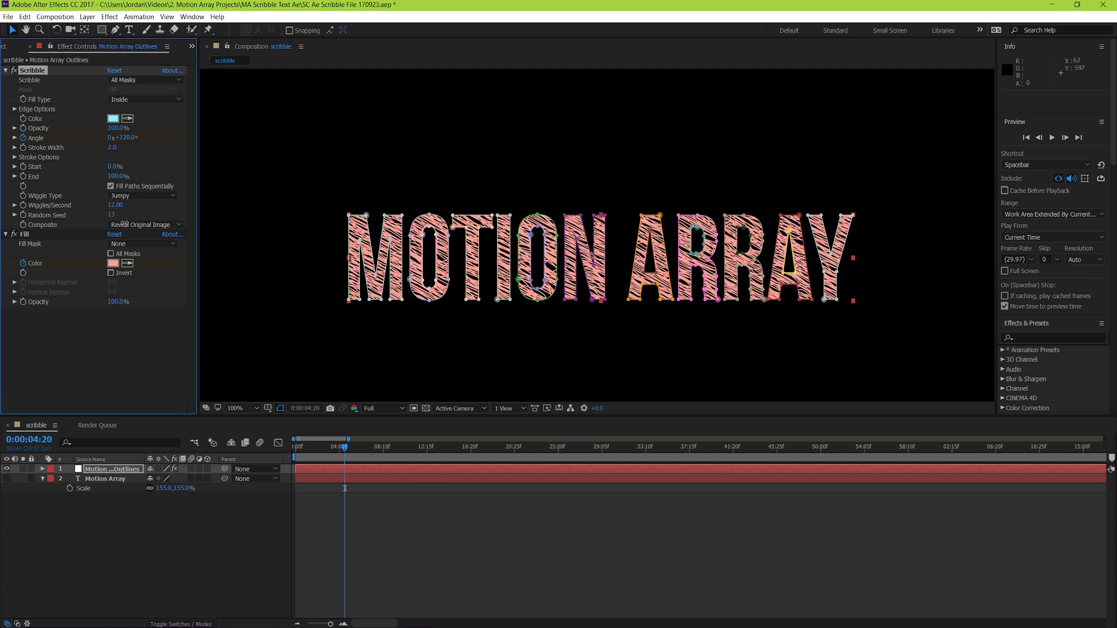
# - Set Fill Type to Left Edge, scrub Random Seed to 99, and deselect the layer
pyautogui.click(145, 99)
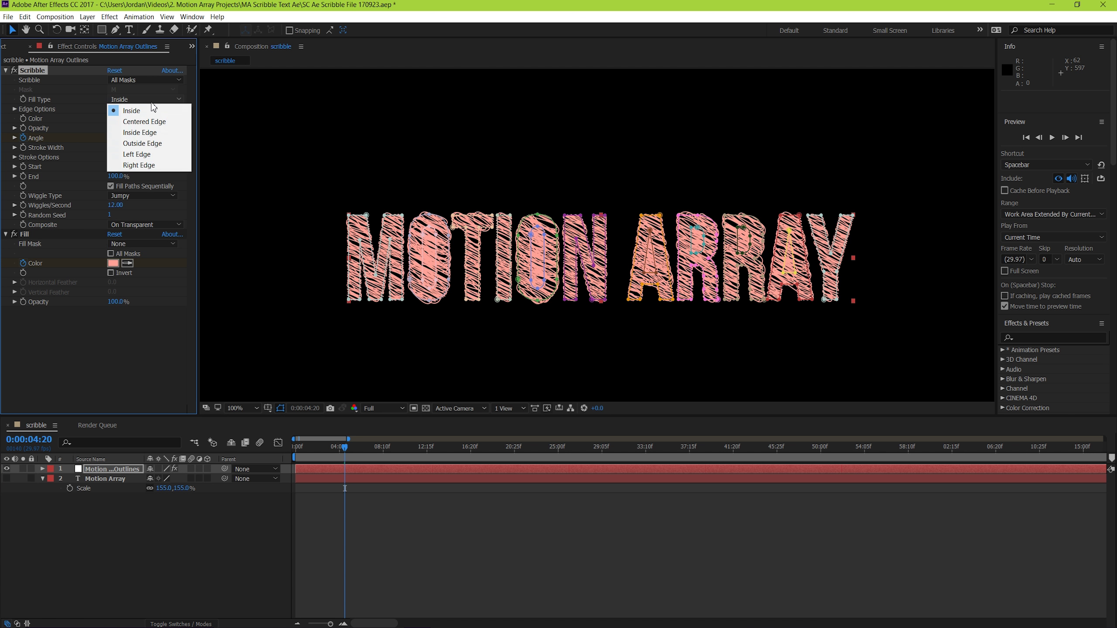
pyautogui.click(127, 154)
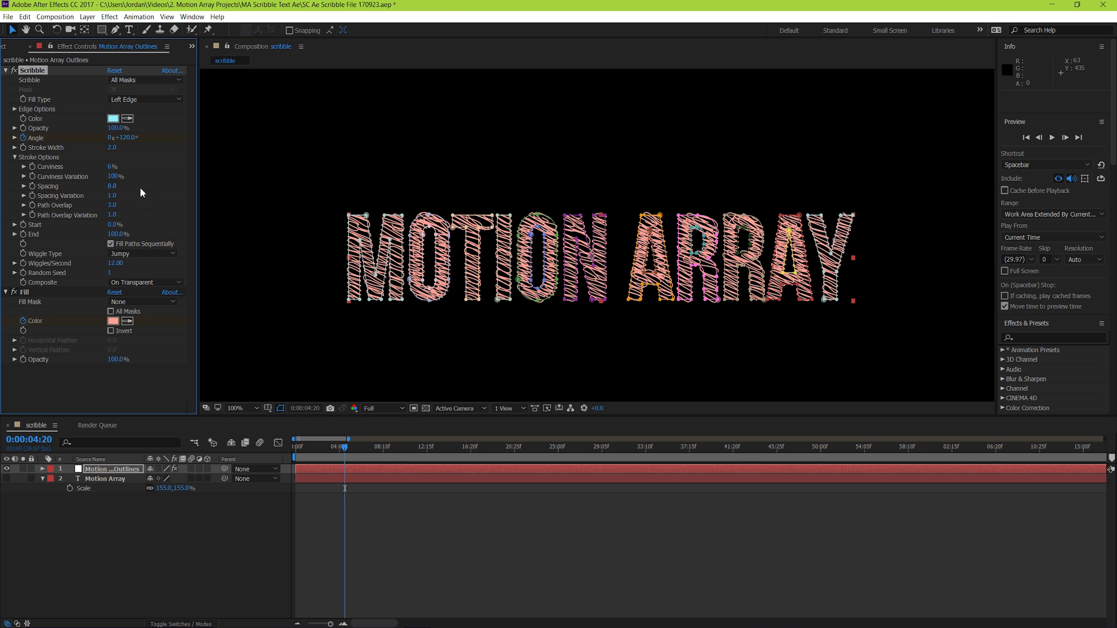
pyautogui.press('Home')
pyautogui.click(15, 157)
pyautogui.moveTo(111, 215); pyautogui.dragTo(125, 214)
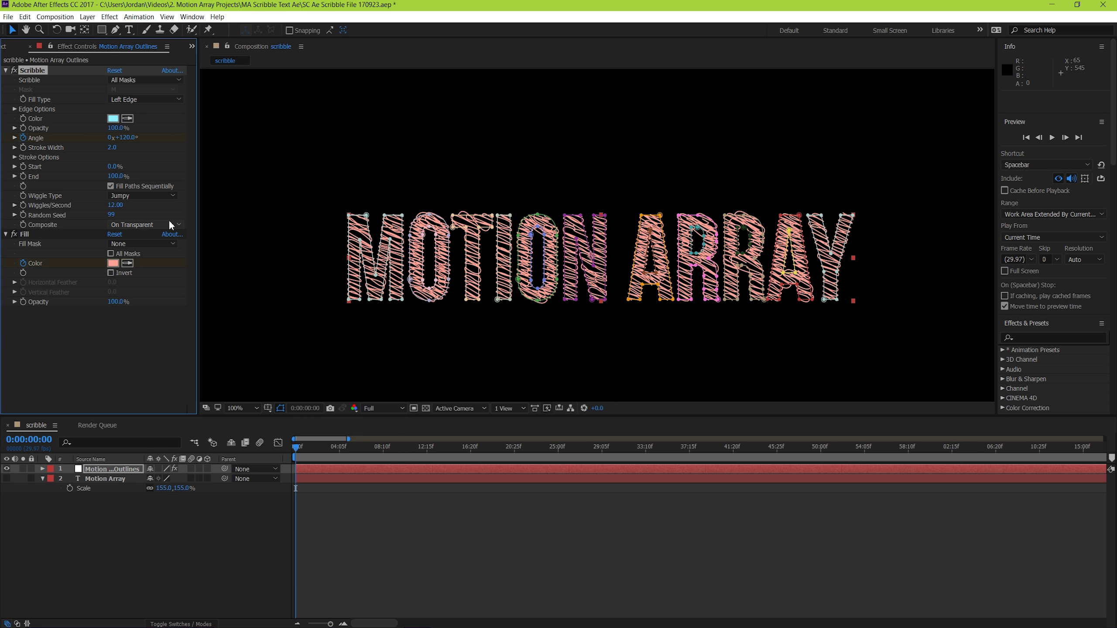
pyautogui.click(406, 509)
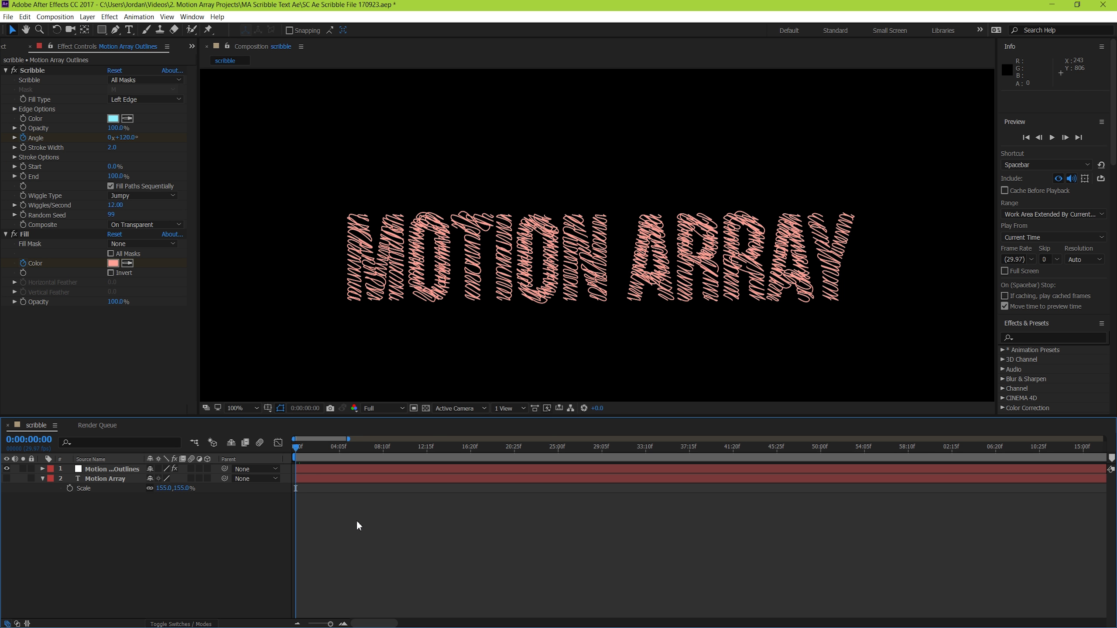
# - RAM-preview the Jumpy, pink, seed-99 MOTION ARRAY scribble from the start
pyautogui.press('space')
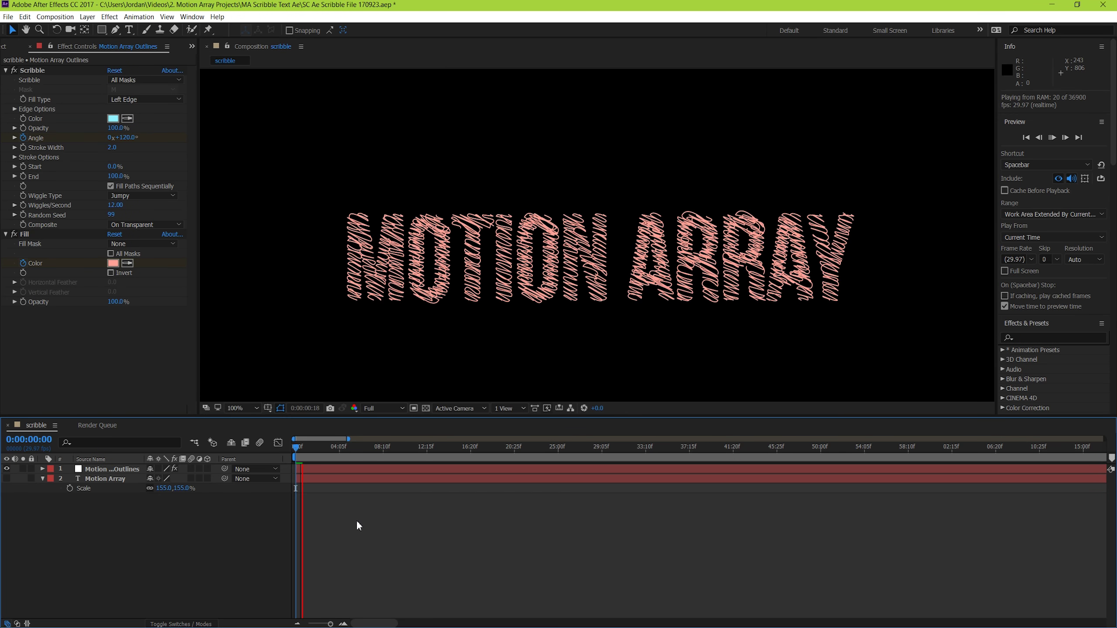